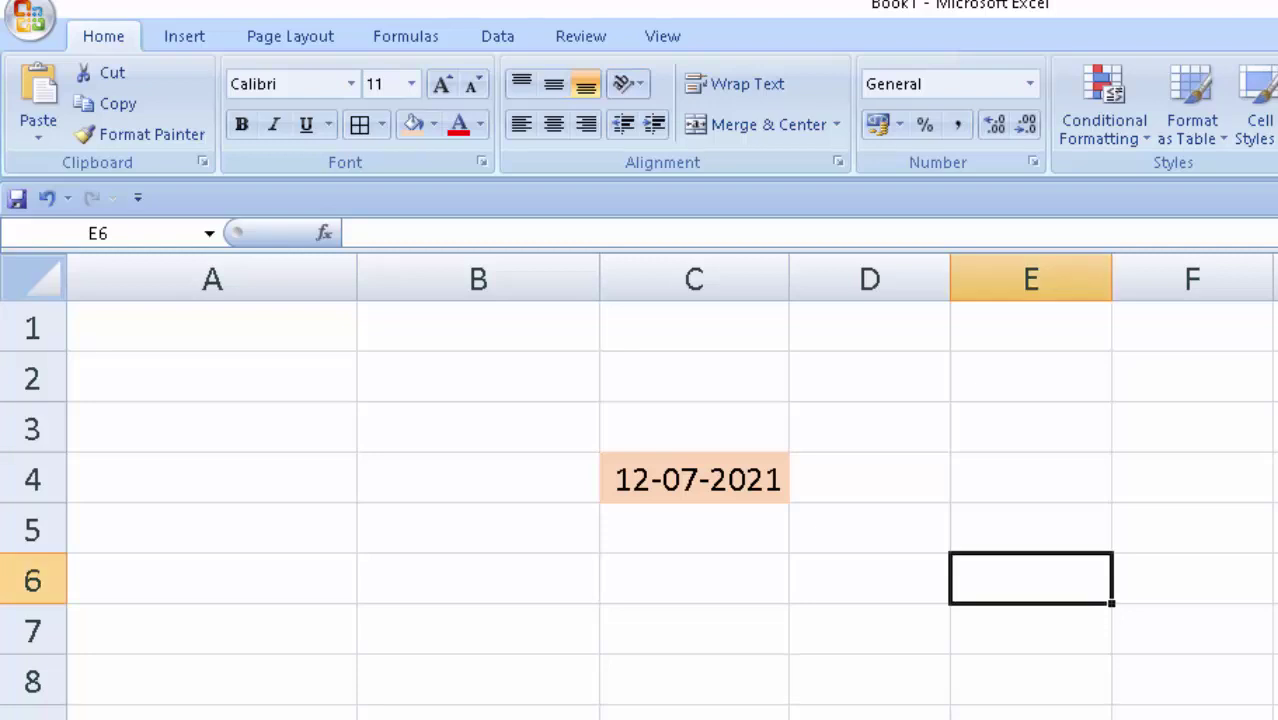
Step: Save the workbook to the Desktop under the file name 'anshika'
mouse_move(260, 362)
mouse_down()
mouse_move(602, 619)
mouse_move(733, 700)
mouse_up()
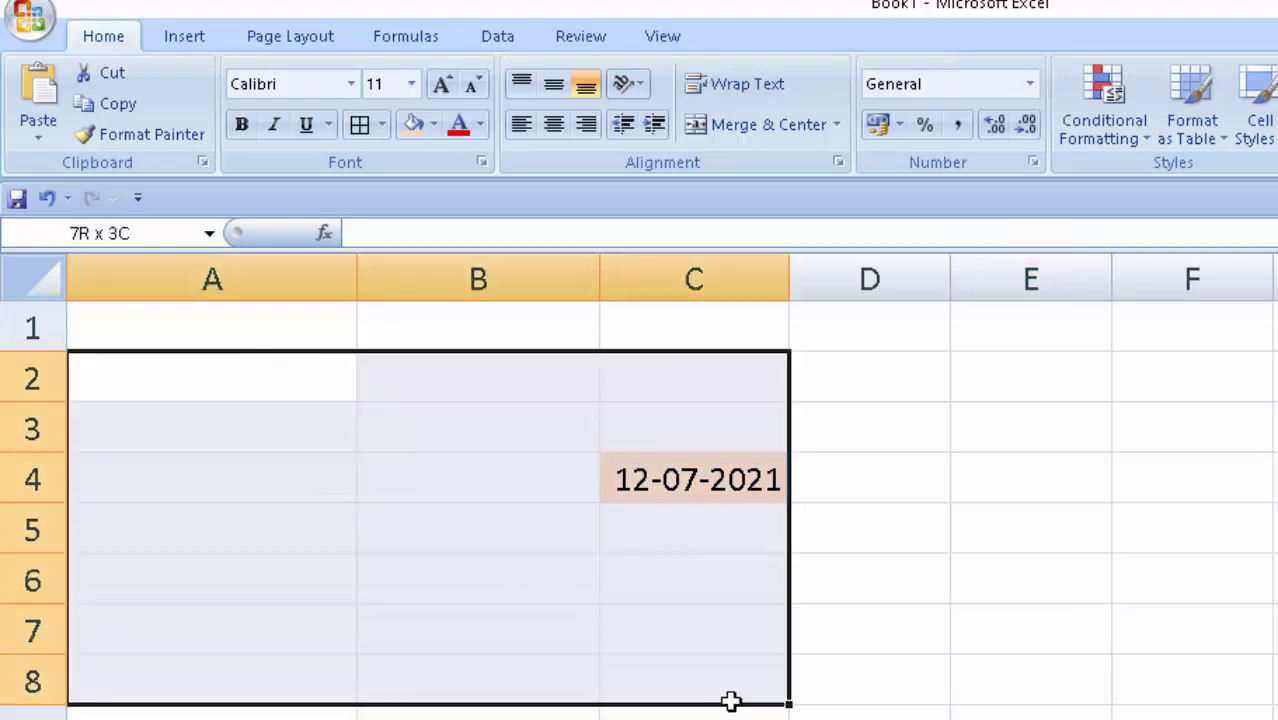
click(897, 608)
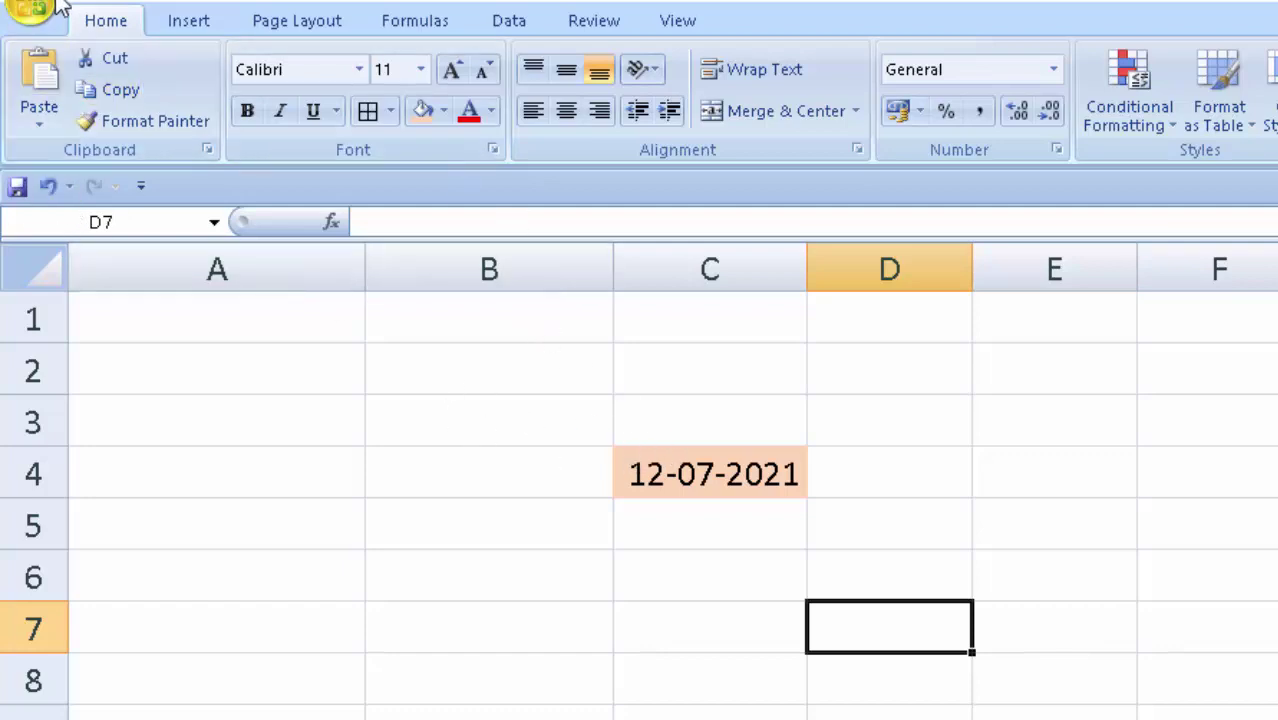
click(20, 15)
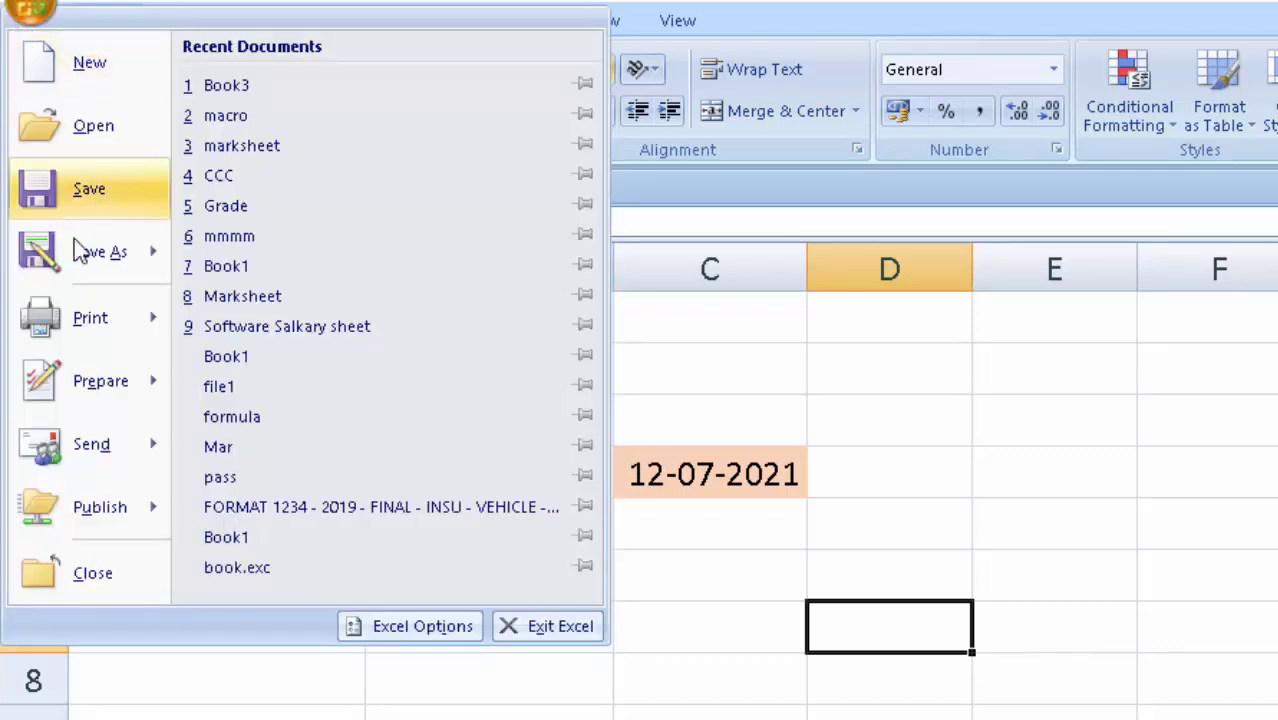
click(85, 199)
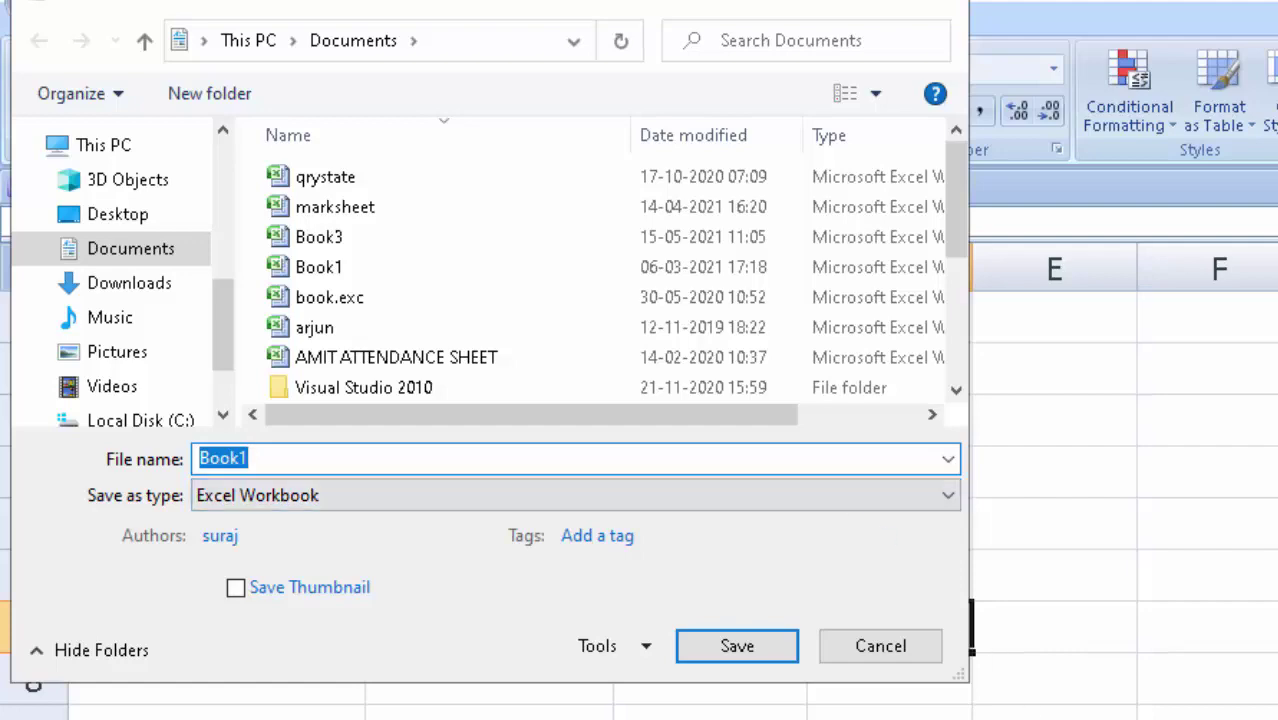
click(150, 216)
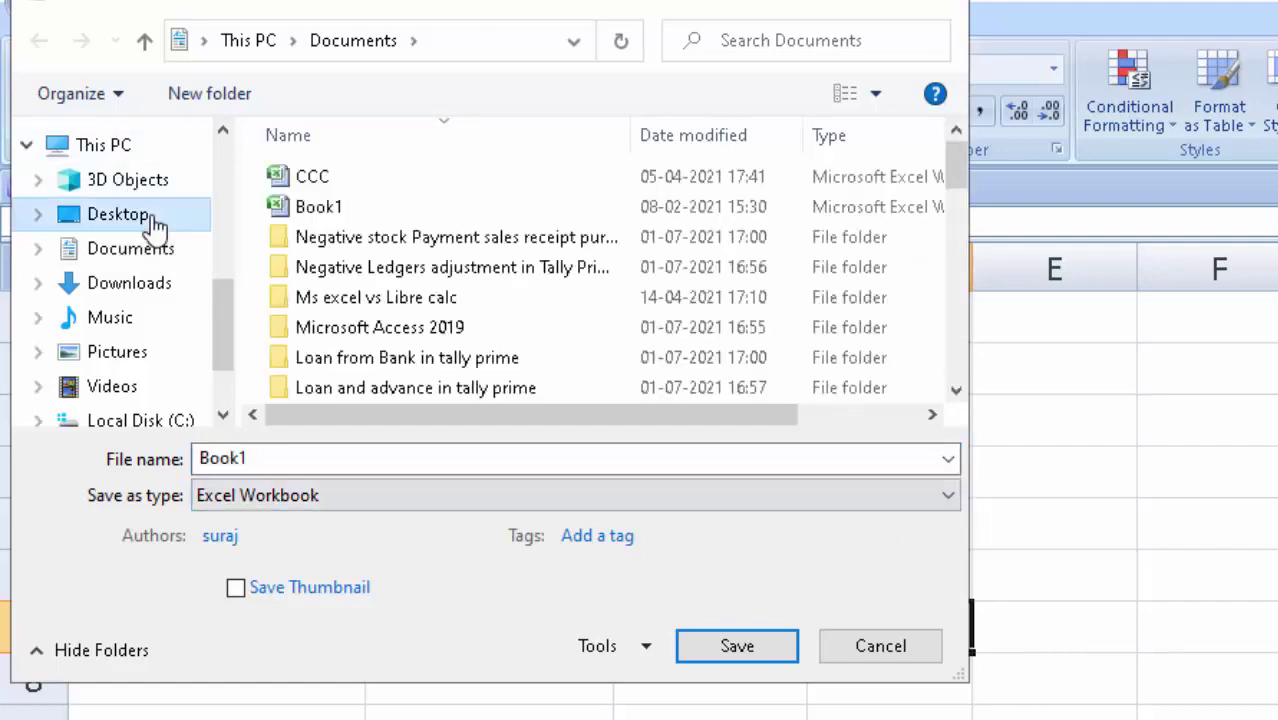
click(380, 458)
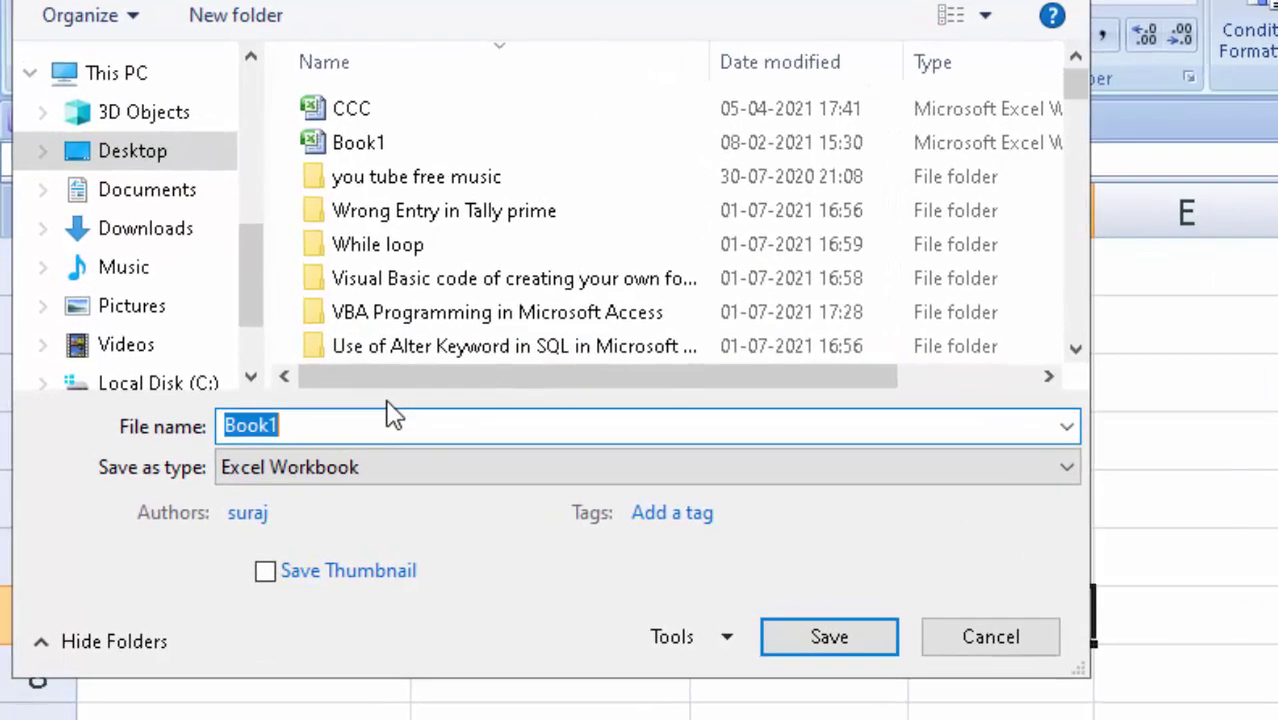
key(BackSpace)
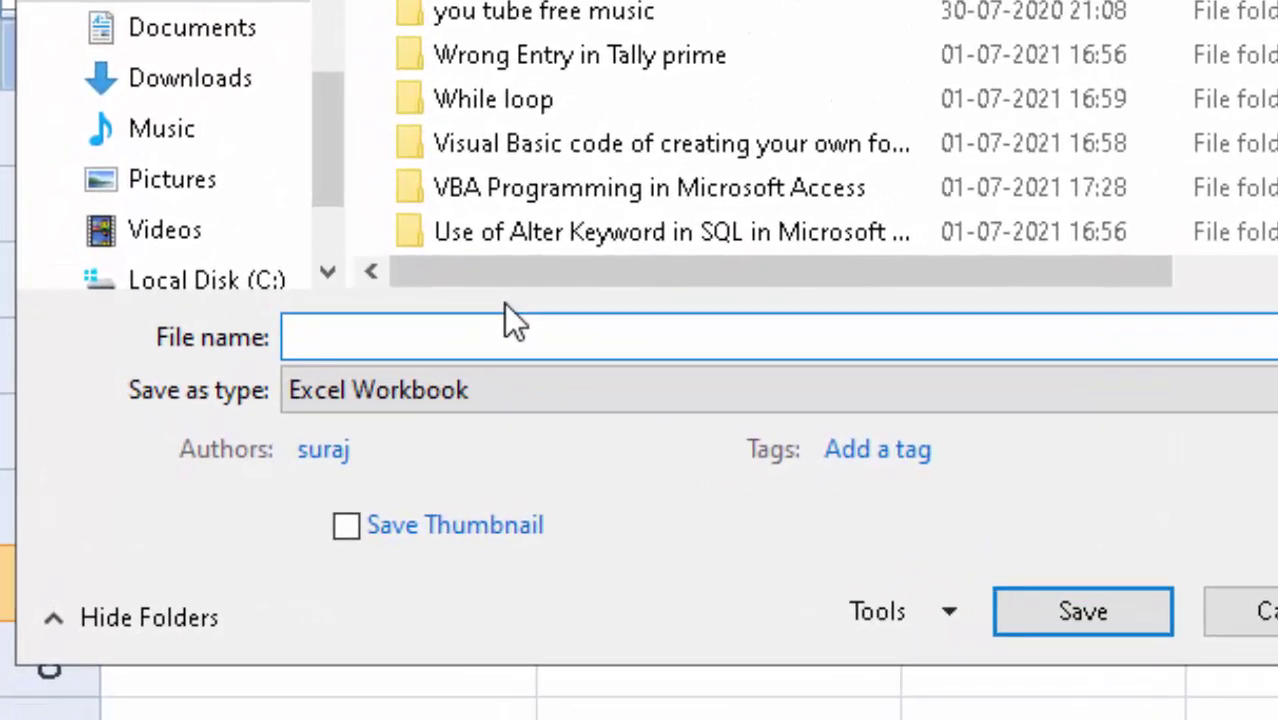
text(ans)
text(hika)
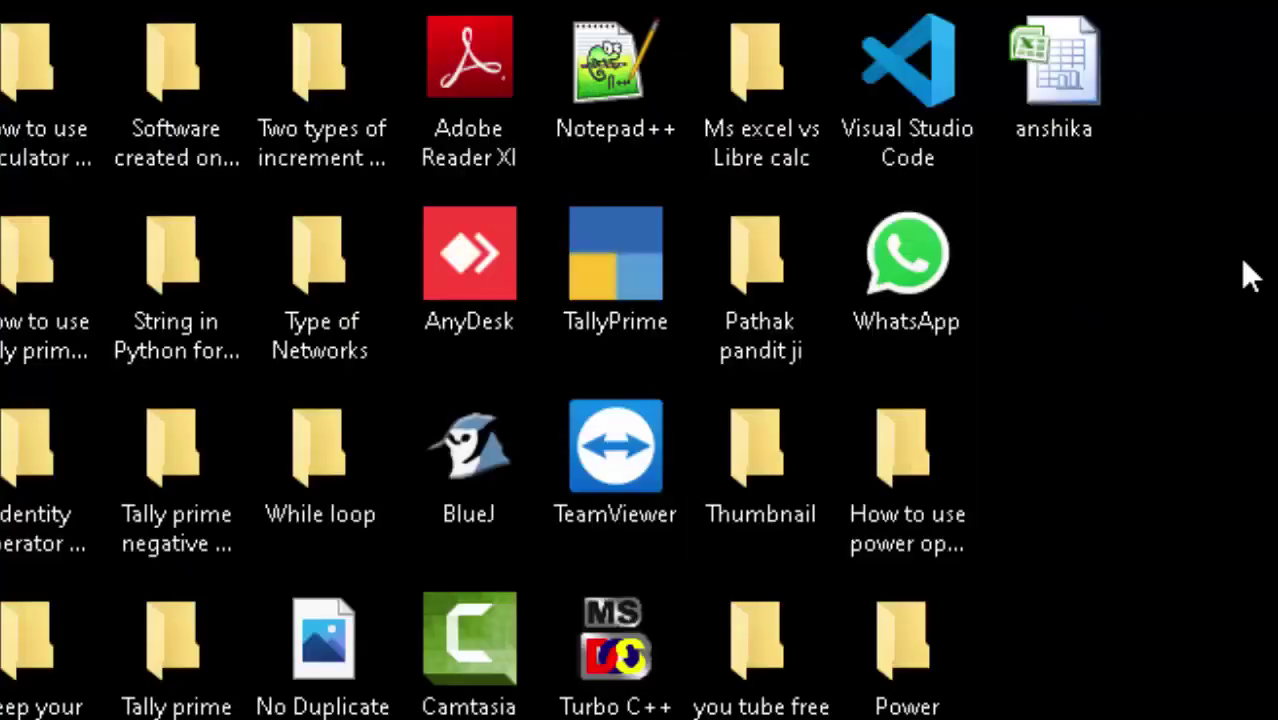
Step: Open the 'anshika' workbook file from the desktop
click(1060, 45)
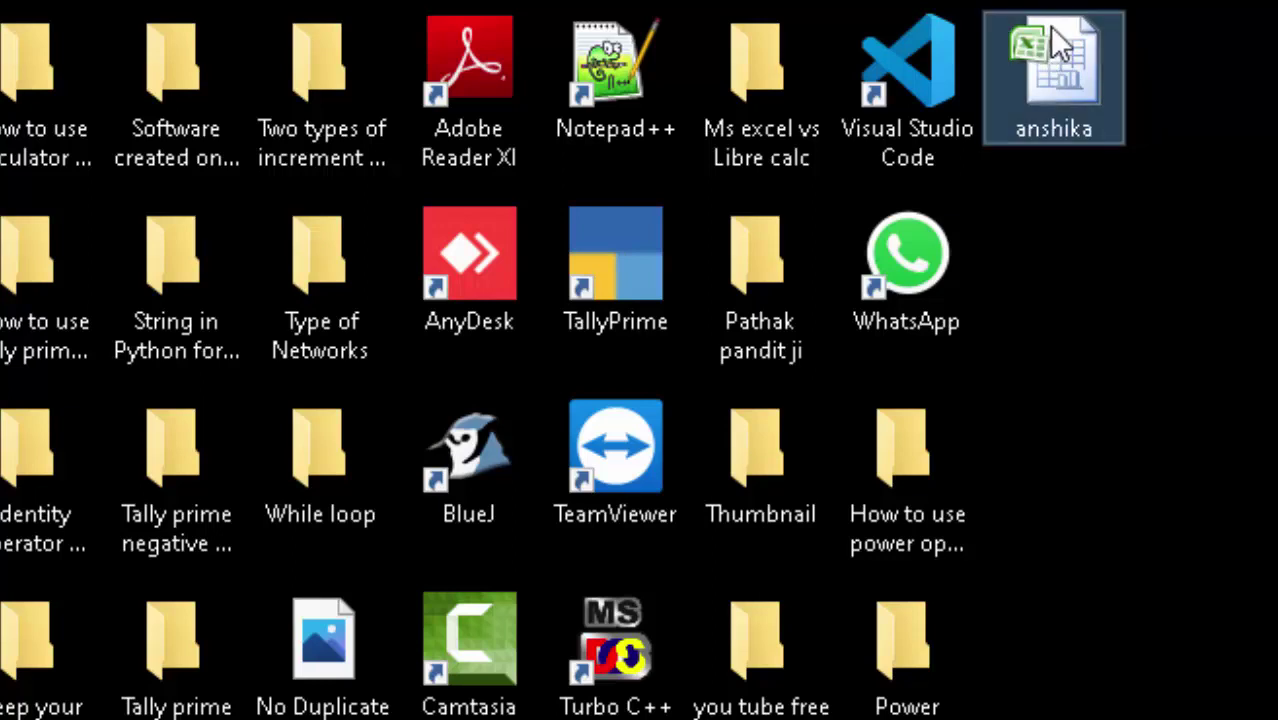
double_click(1060, 45)
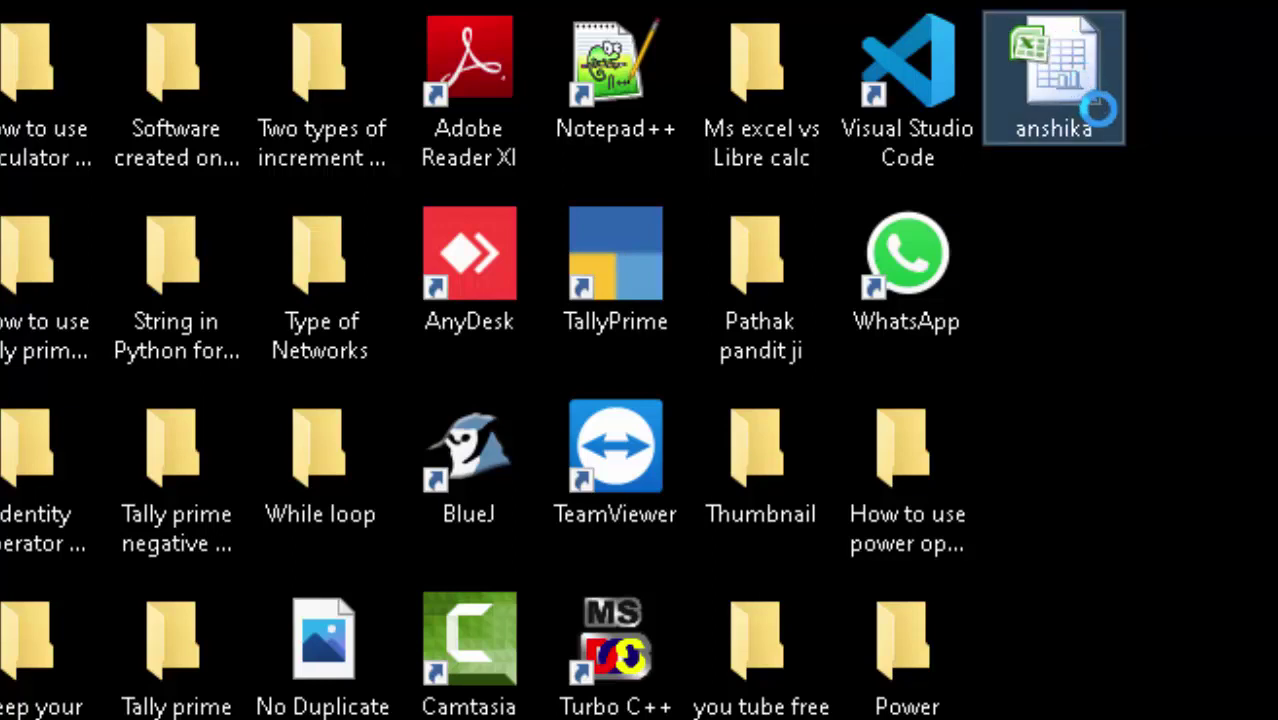
right_click(1097, 110)
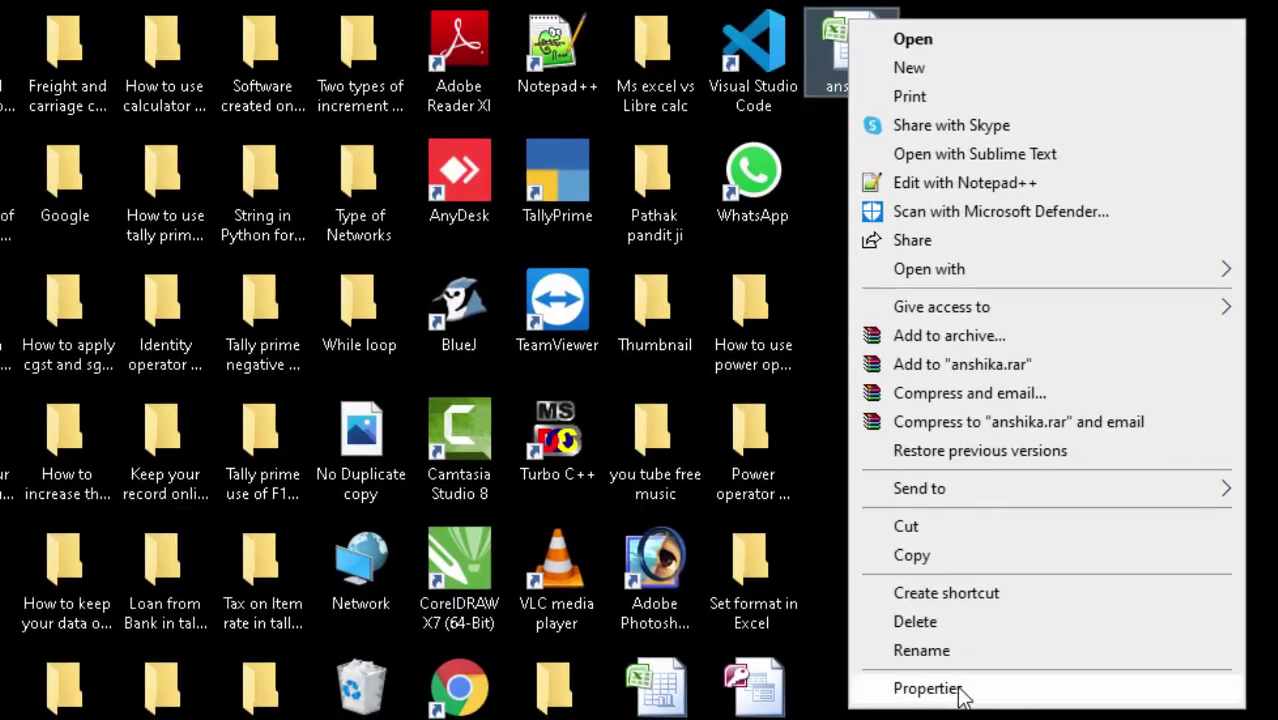
click(955, 692)
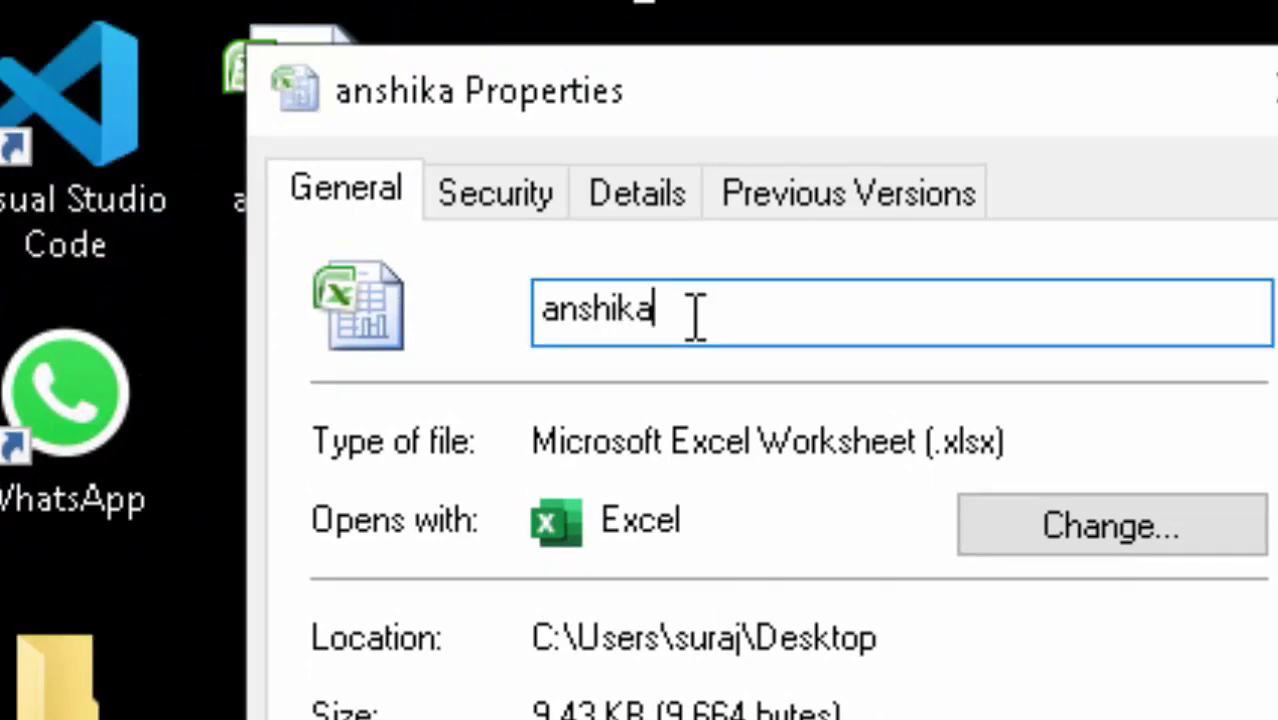
drag(695, 315, 499, 305)
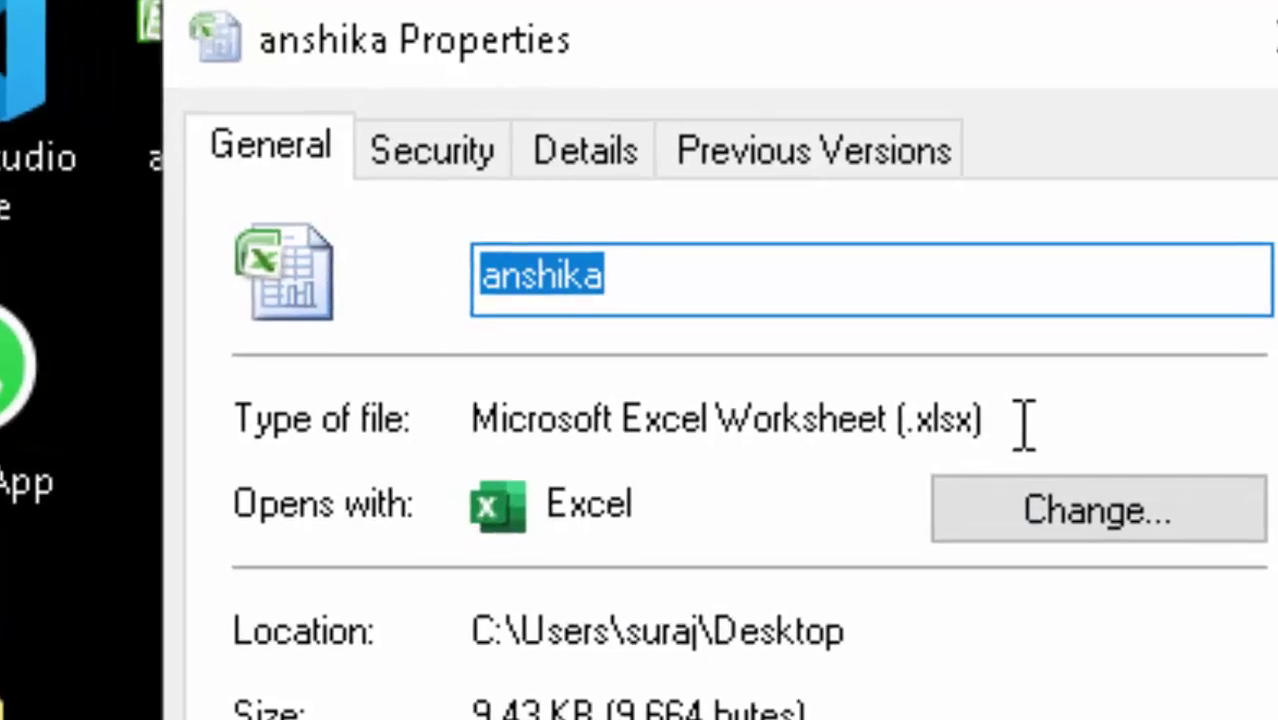
click(1043, 447)
drag(977, 368, 822, 364)
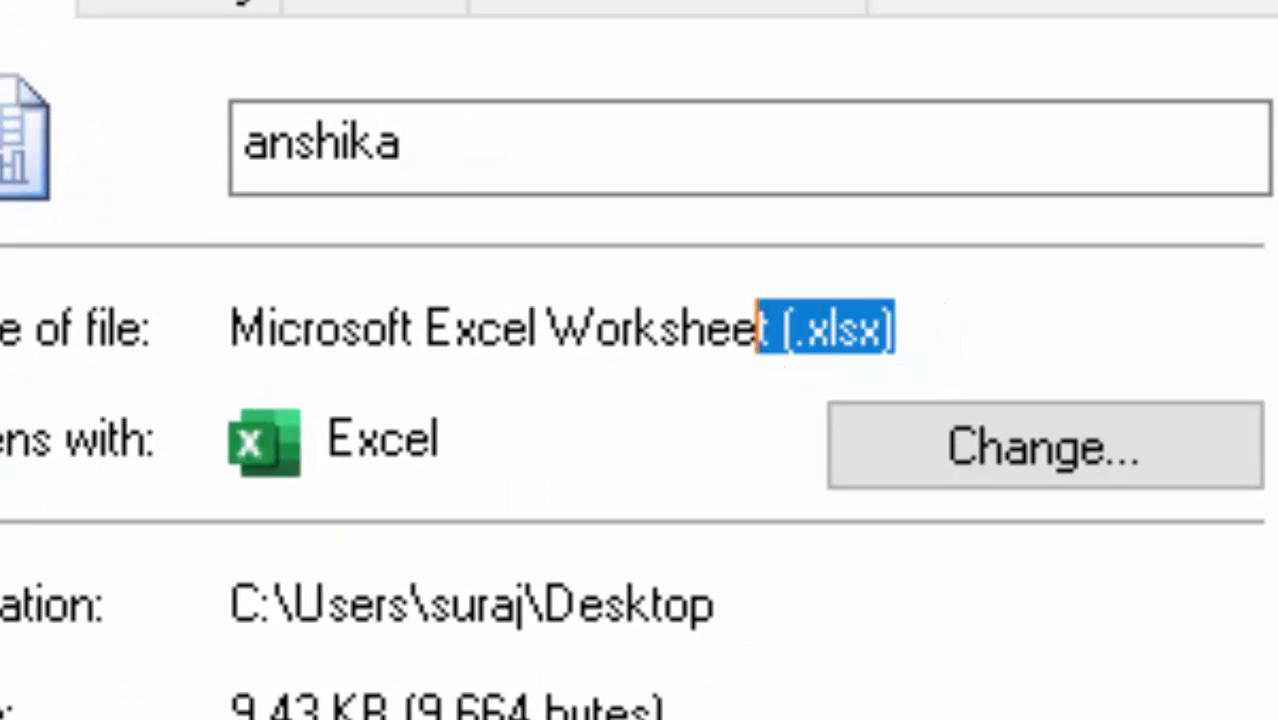
click(903, 332)
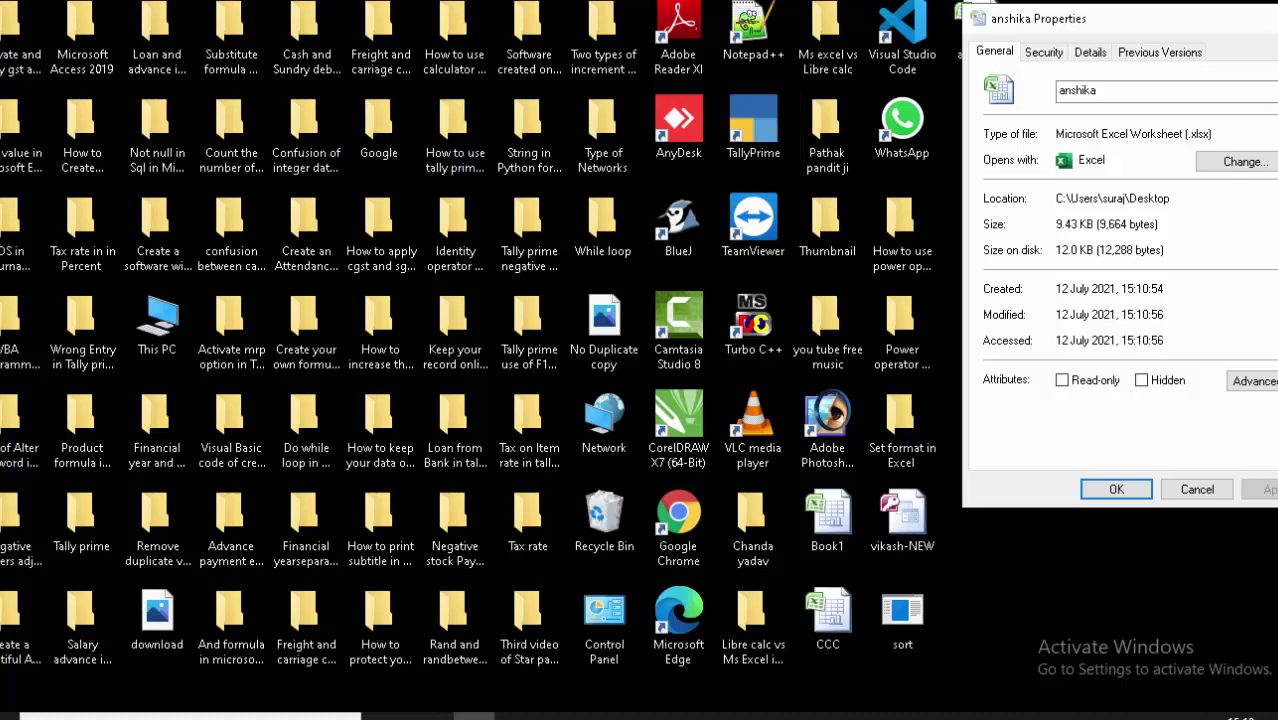
key(Escape)
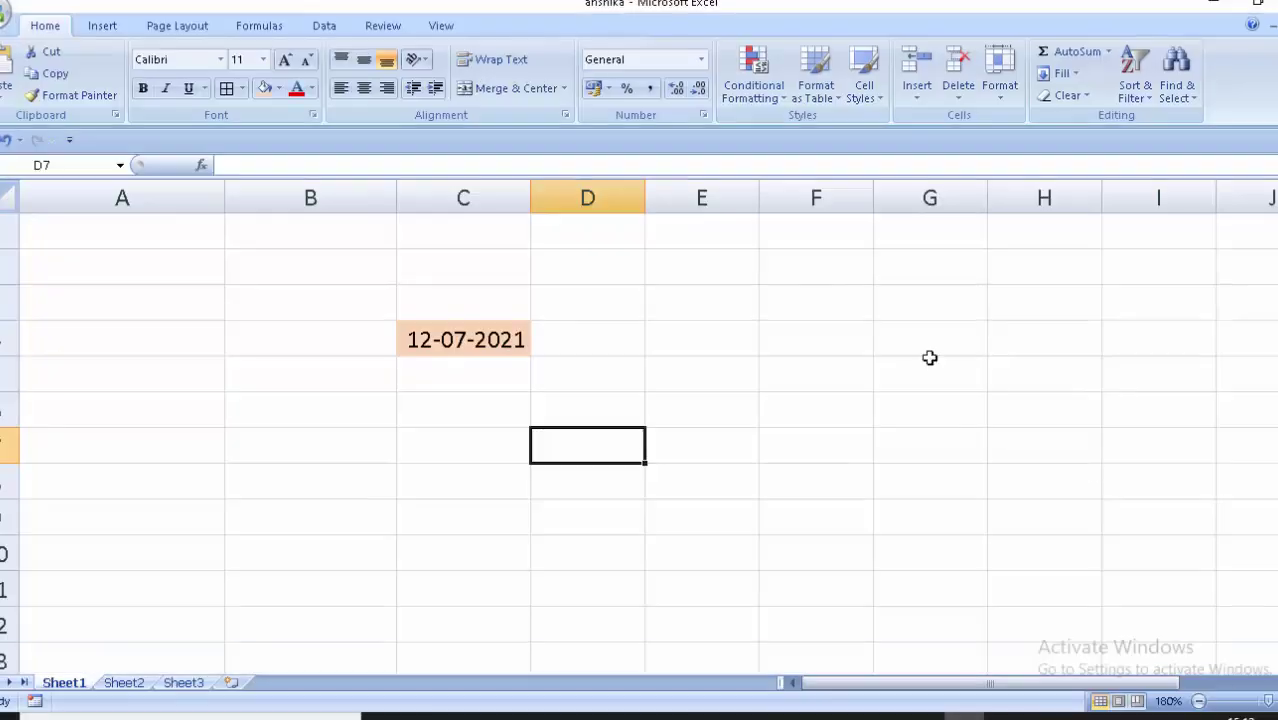
Step: Select cell E3 in the reopened 'anshika' workbook
click(704, 302)
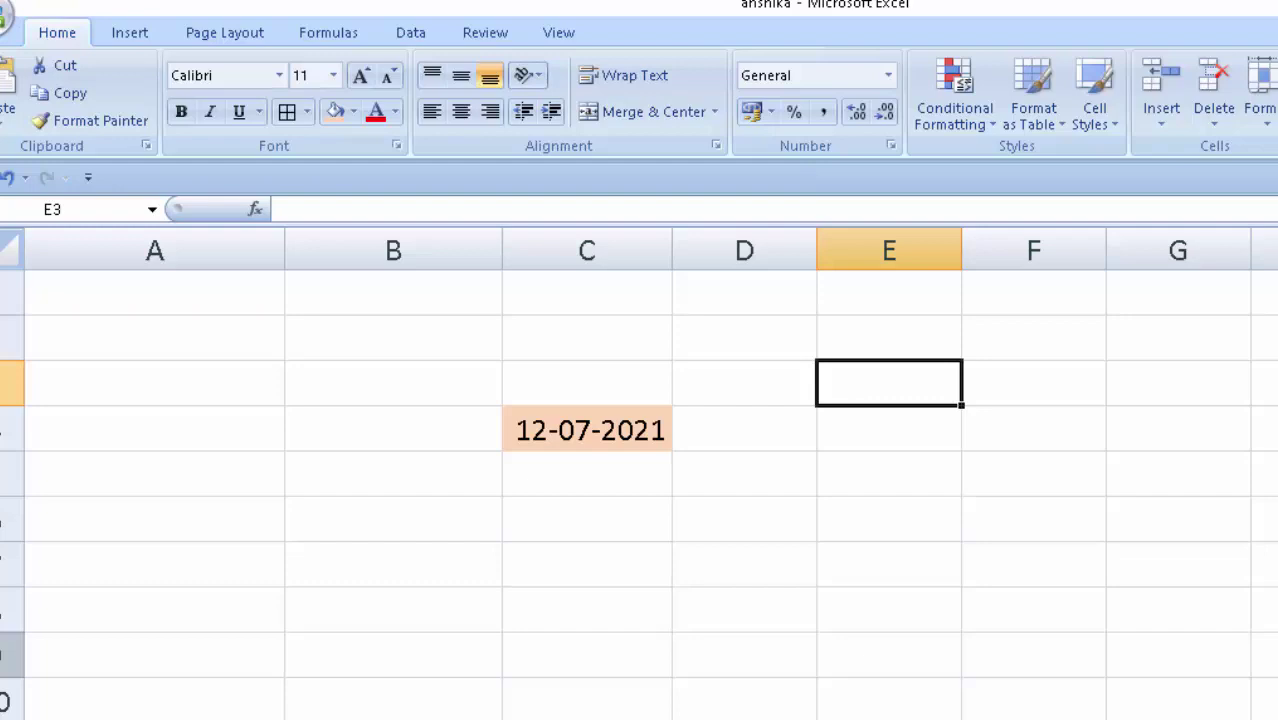
Step: Enter the formula =NOW() in cell E3
text(=n)
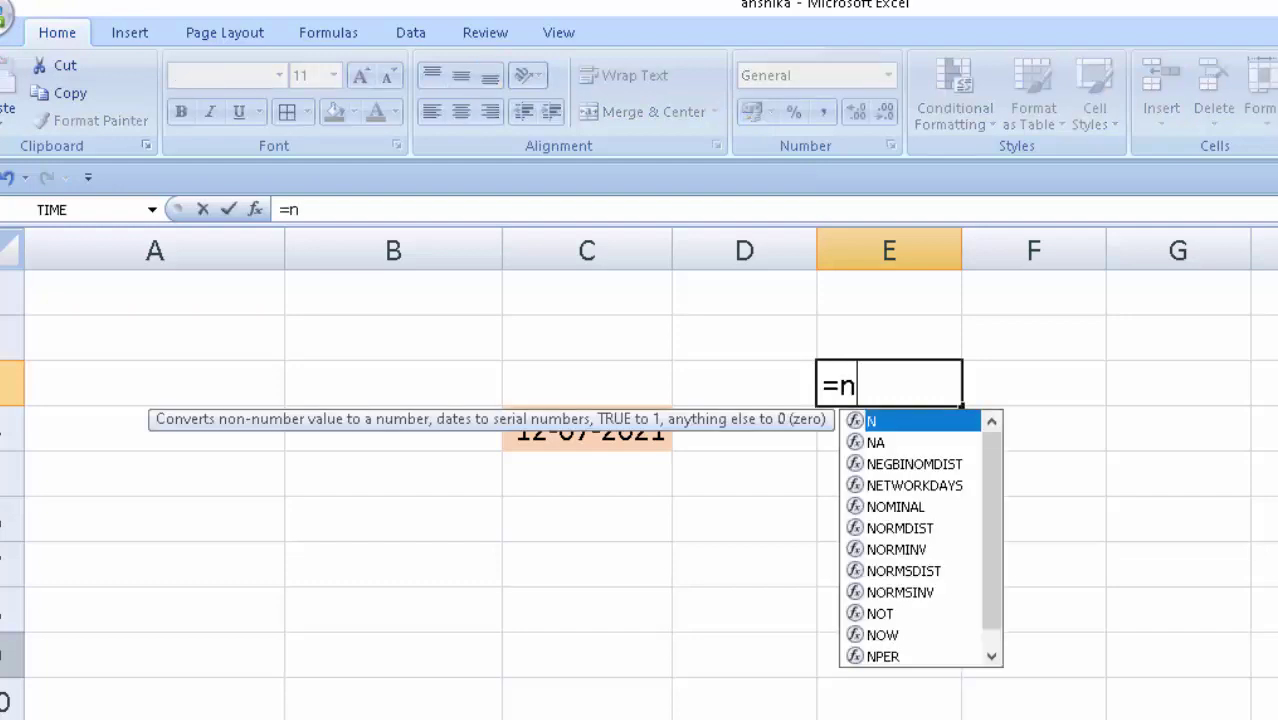
text(ow)
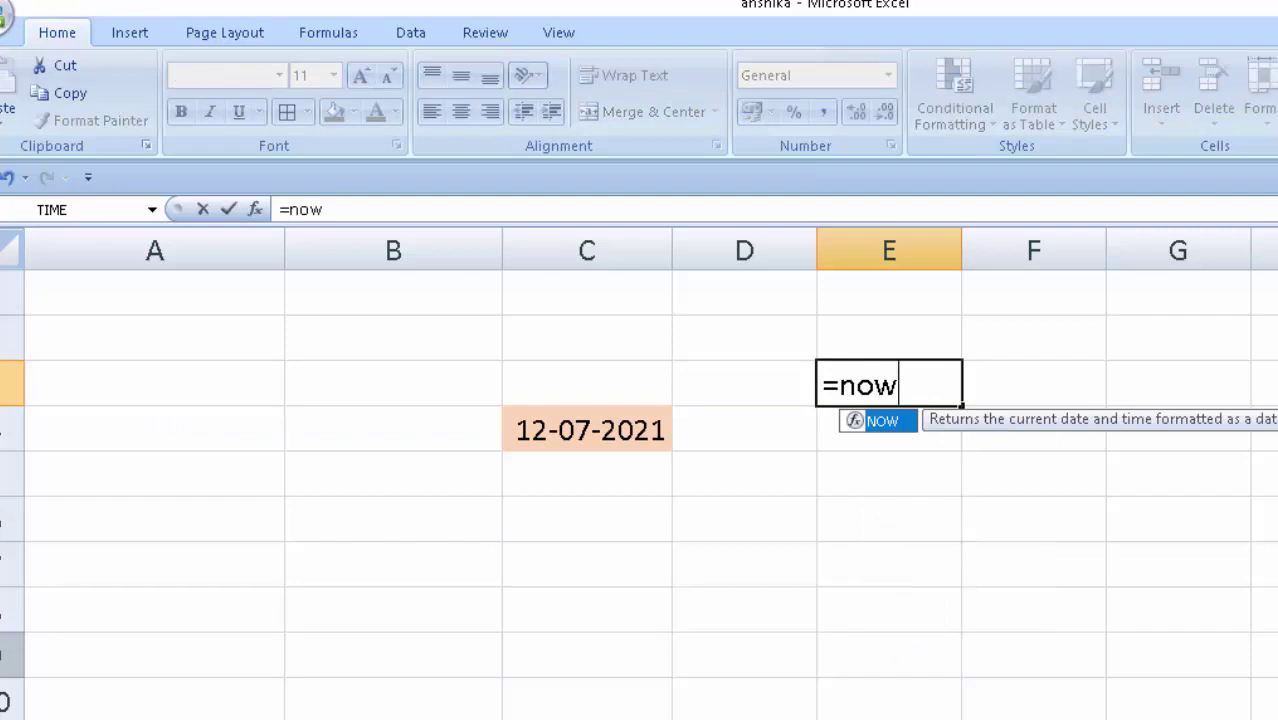
key(Tab)
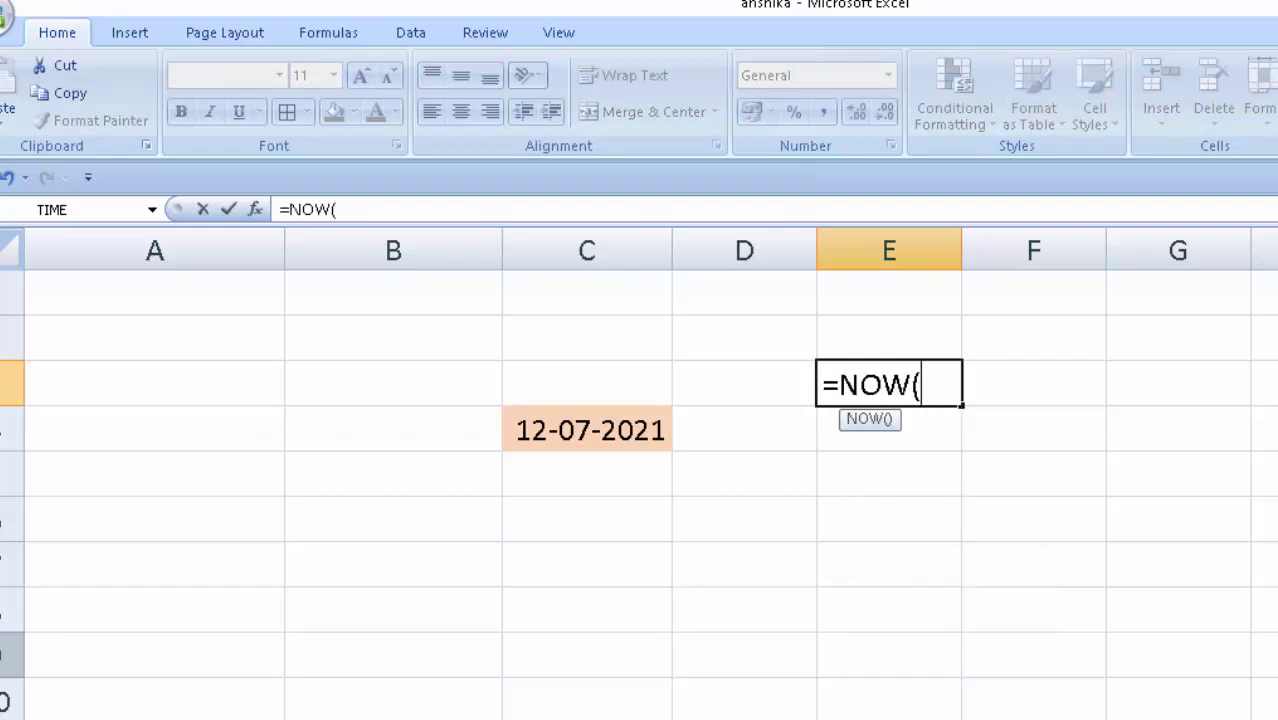
text())
key(Return)
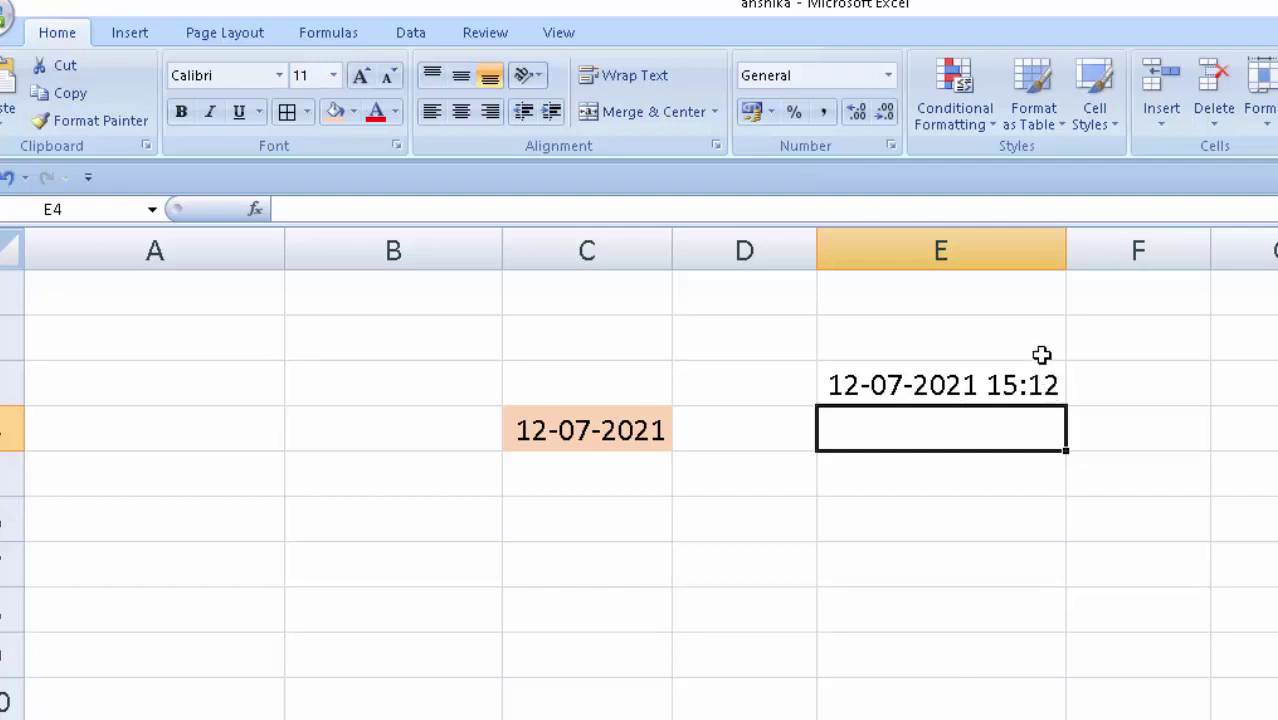
drag(1065, 248, 1079, 278)
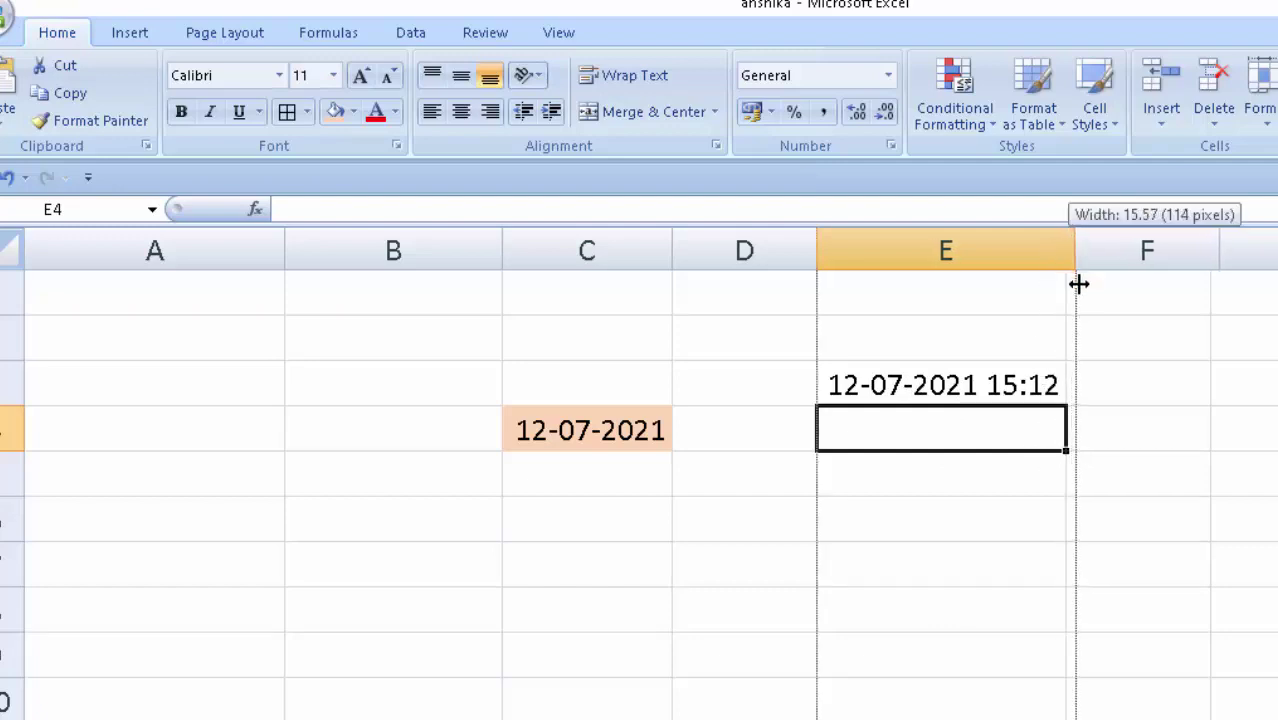
click(1169, 488)
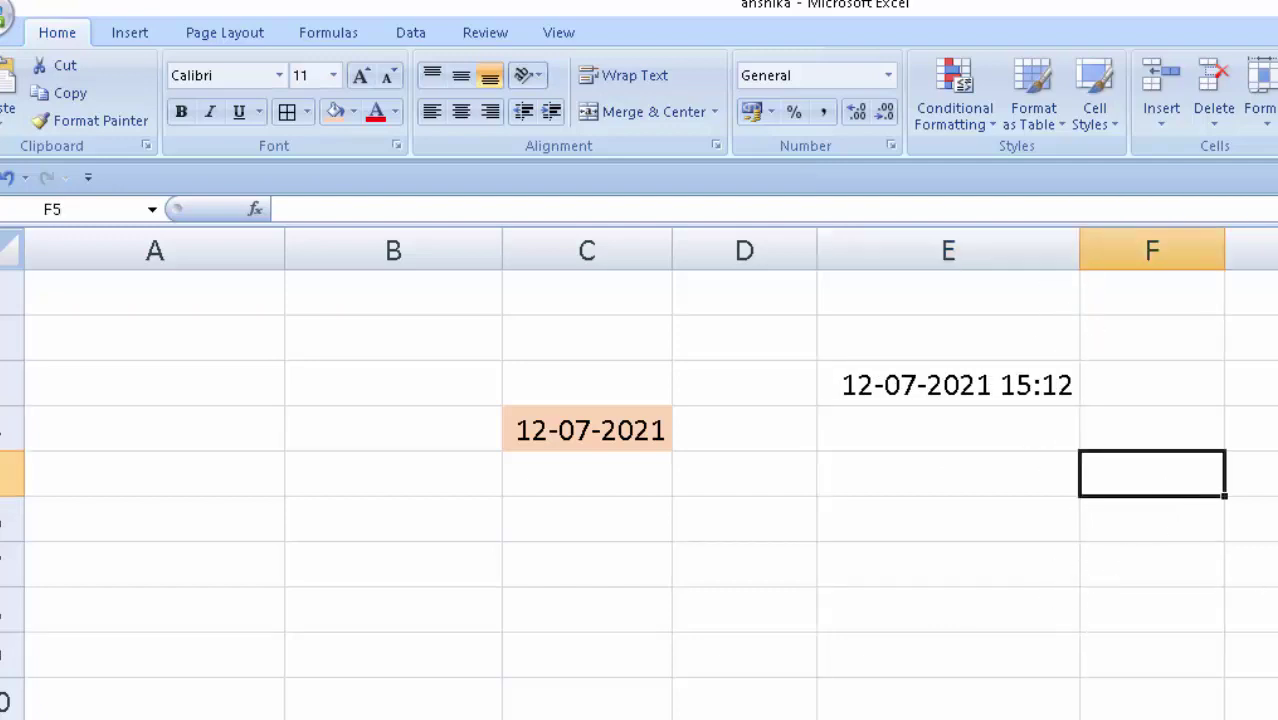
click(889, 543)
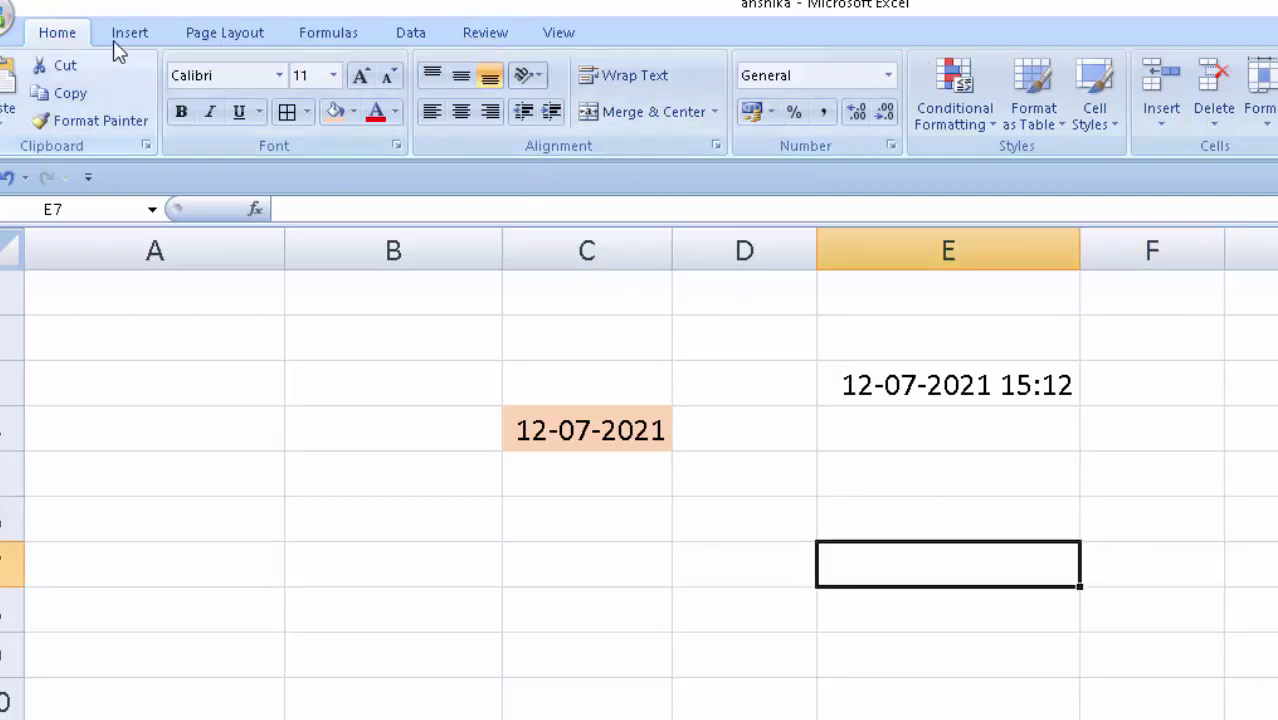
click(1005, 375)
click(1037, 485)
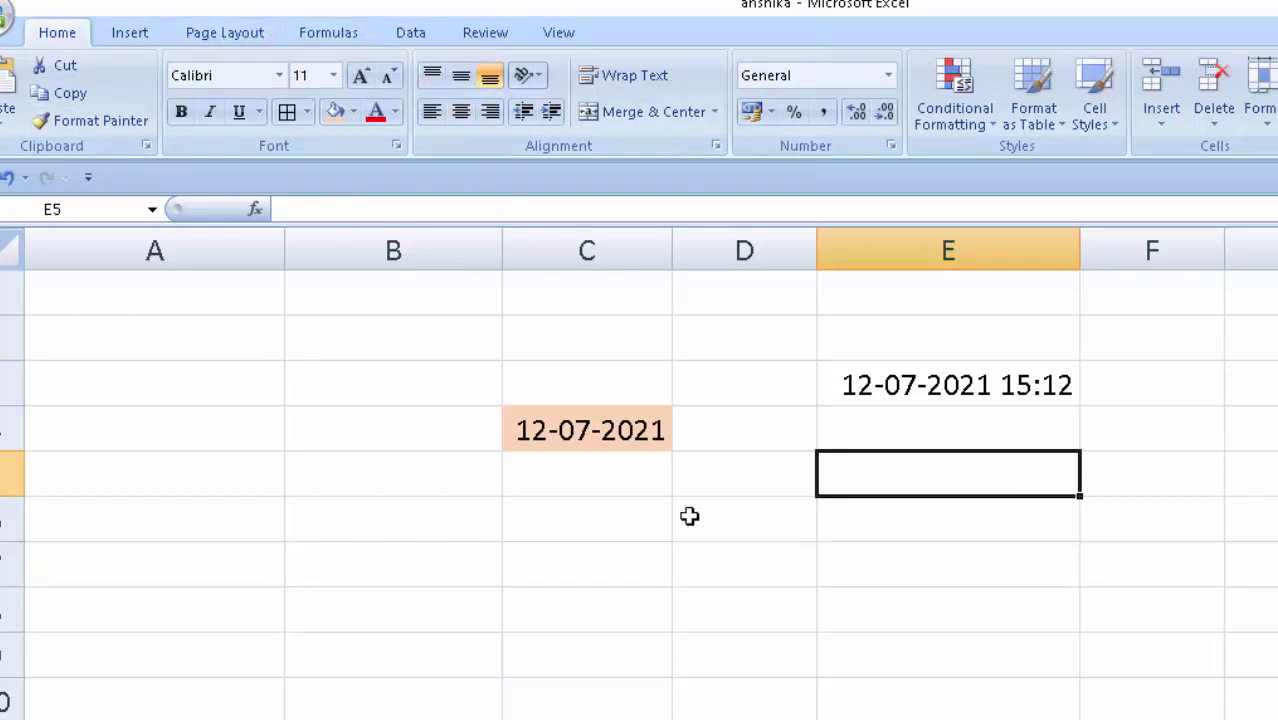
Step: Edit cell F6 to make the sheet recalculate NOW()
key(ctrl+g)
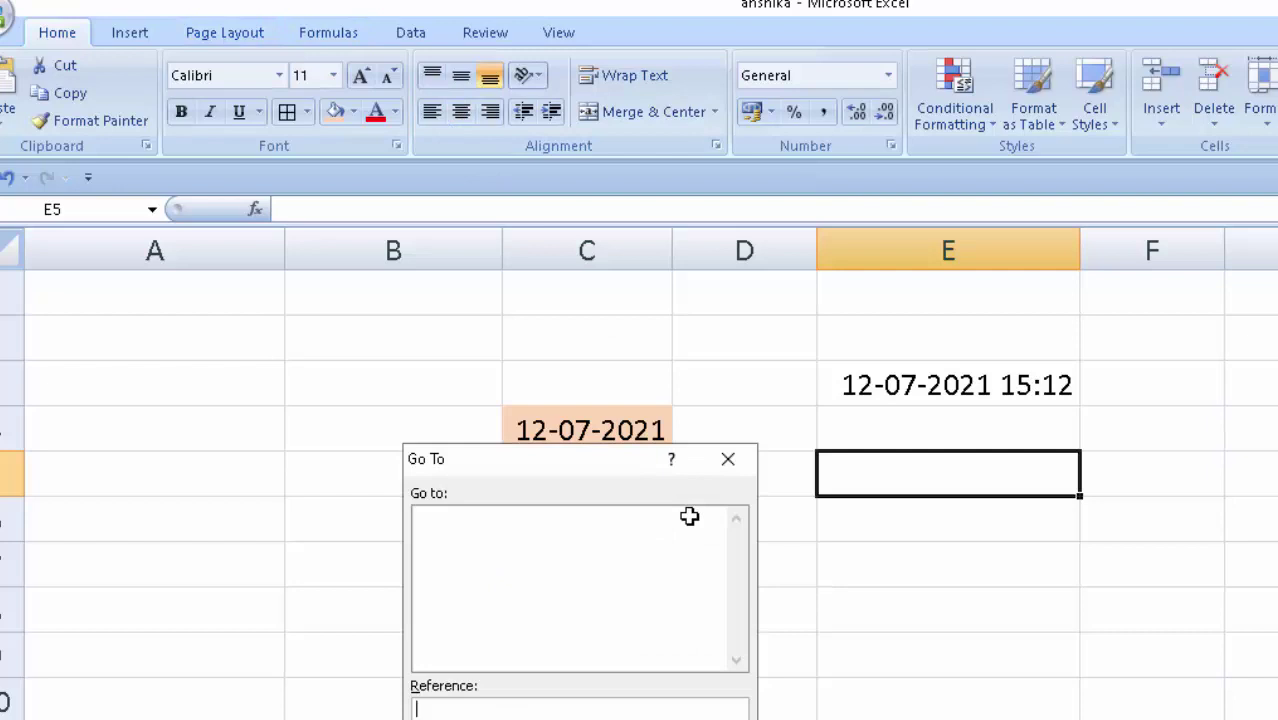
click(731, 460)
click(1253, 563)
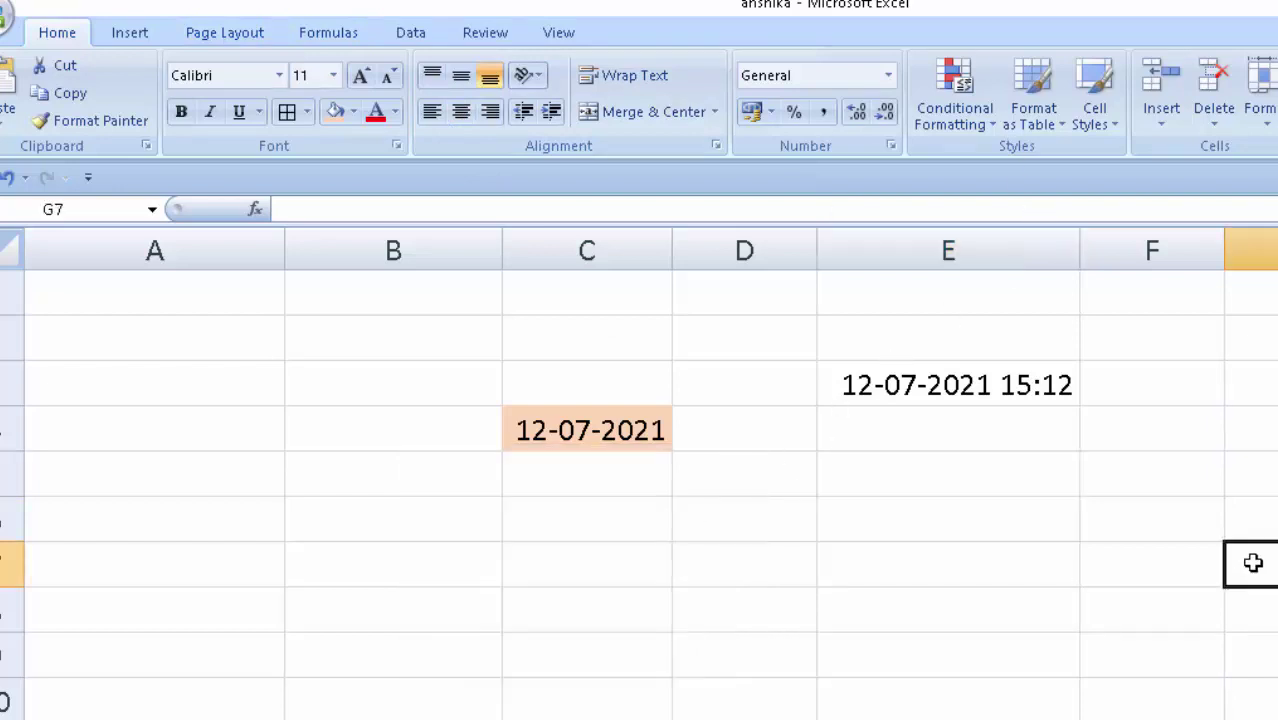
right_click(1001, 383)
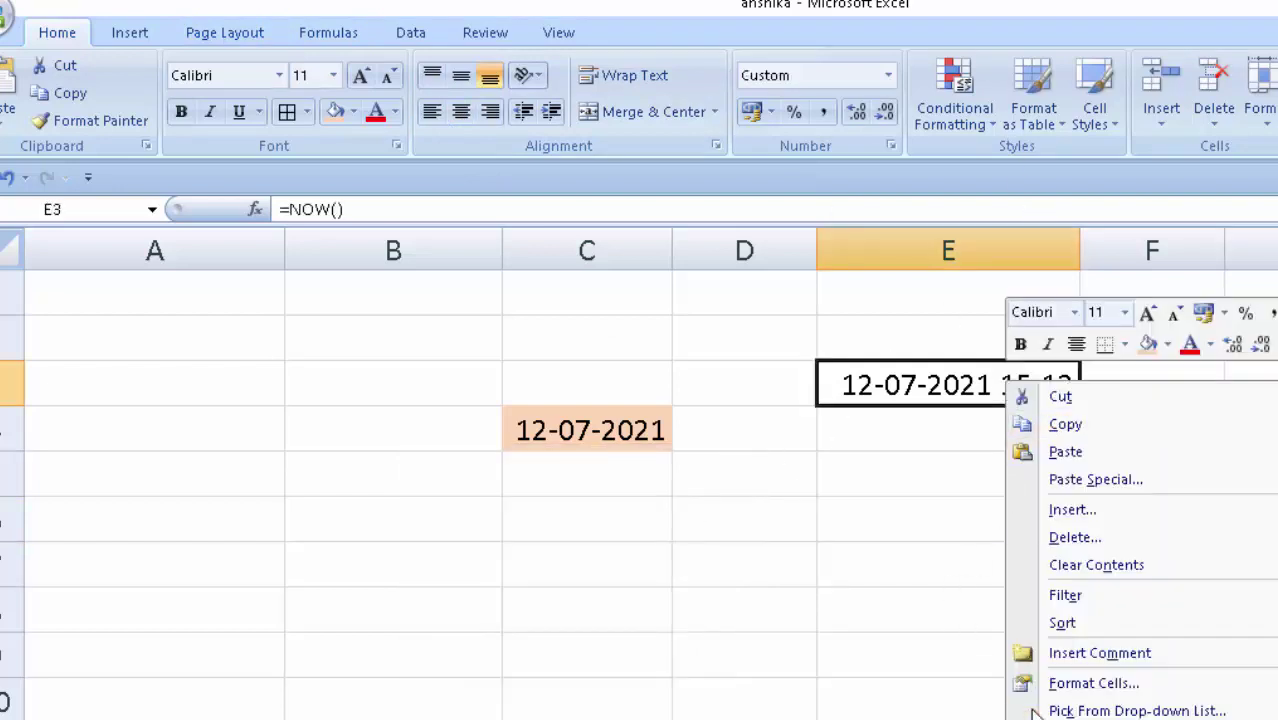
key(Escape)
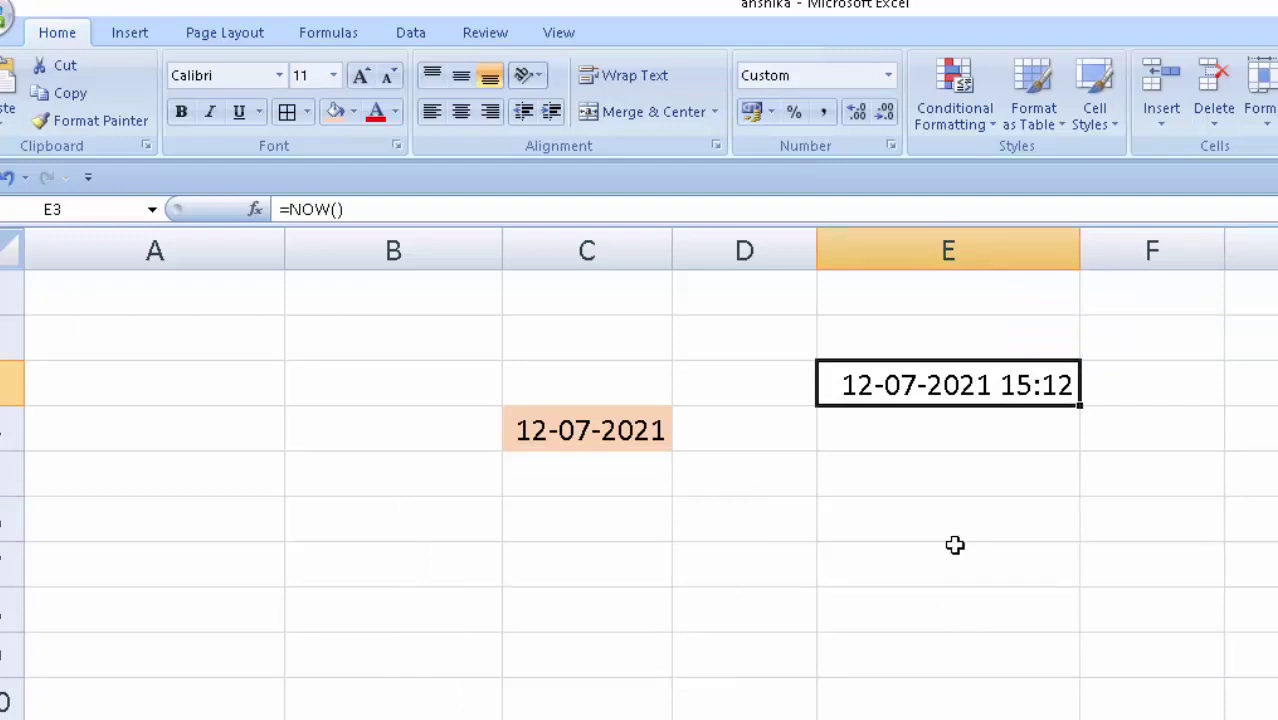
click(1118, 528)
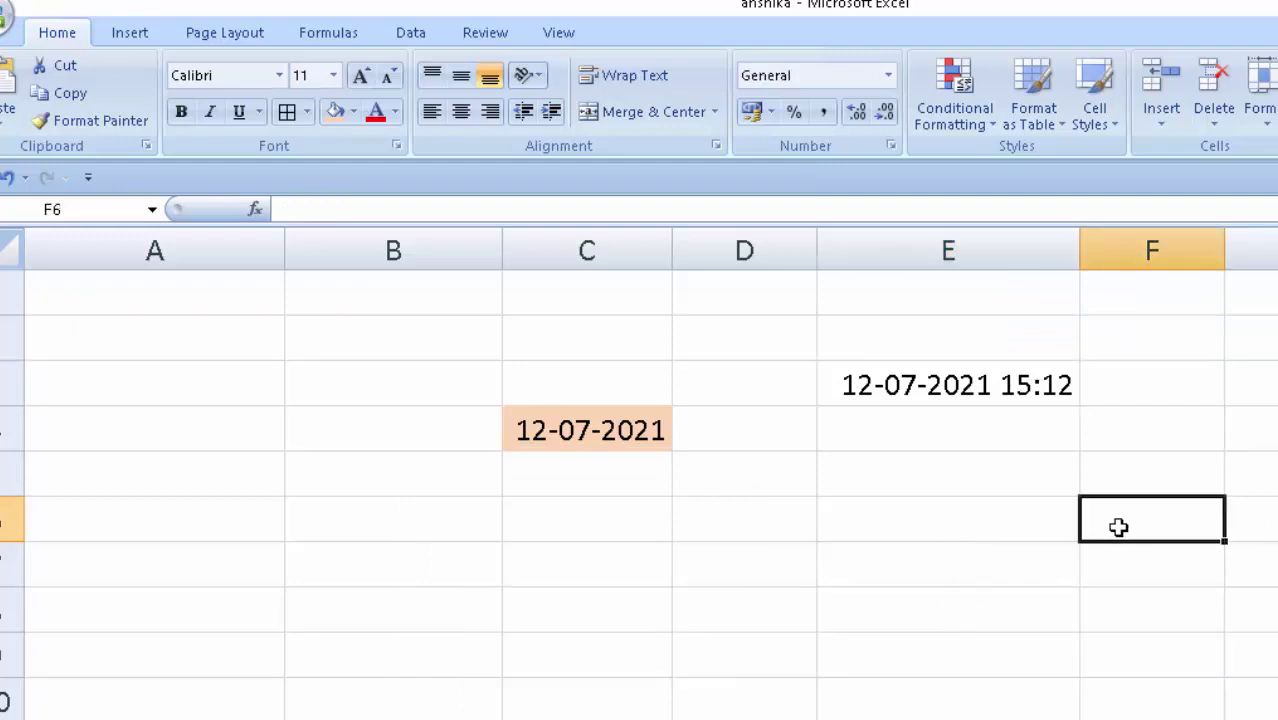
double_click(1110, 518)
drag(1003, 541, 1029, 604)
click(1029, 604)
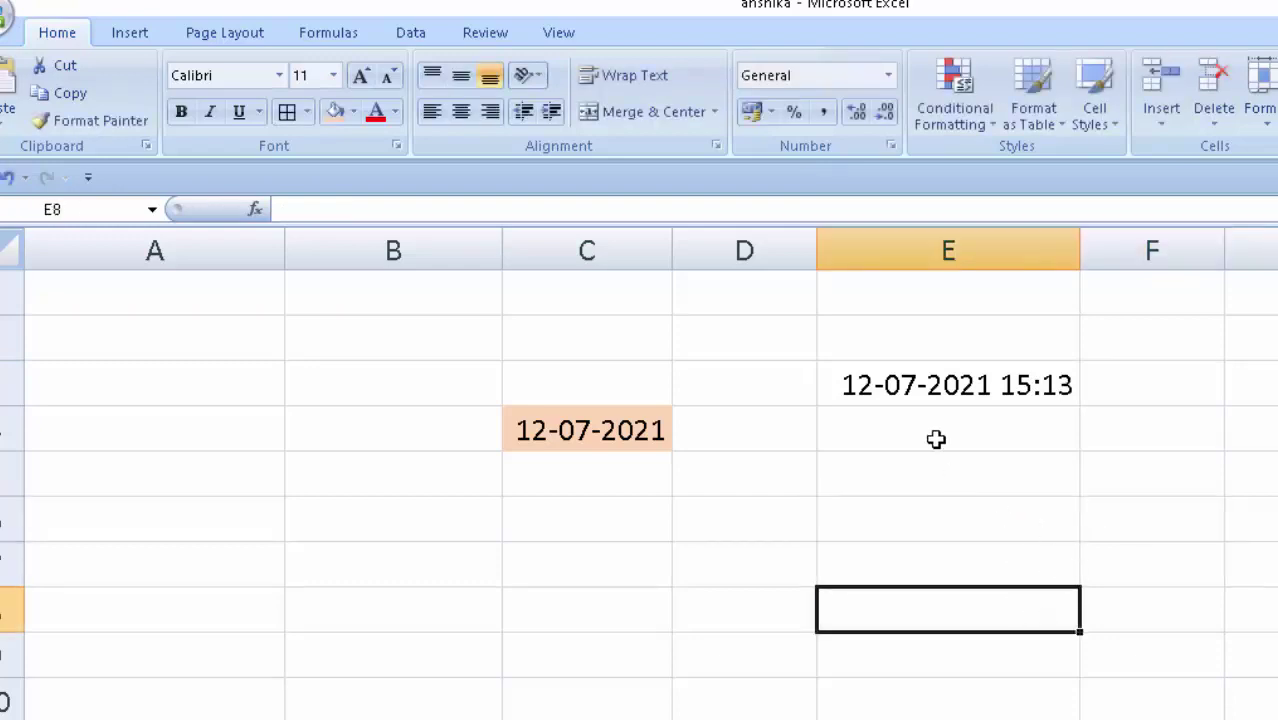
click(979, 471)
click(1153, 487)
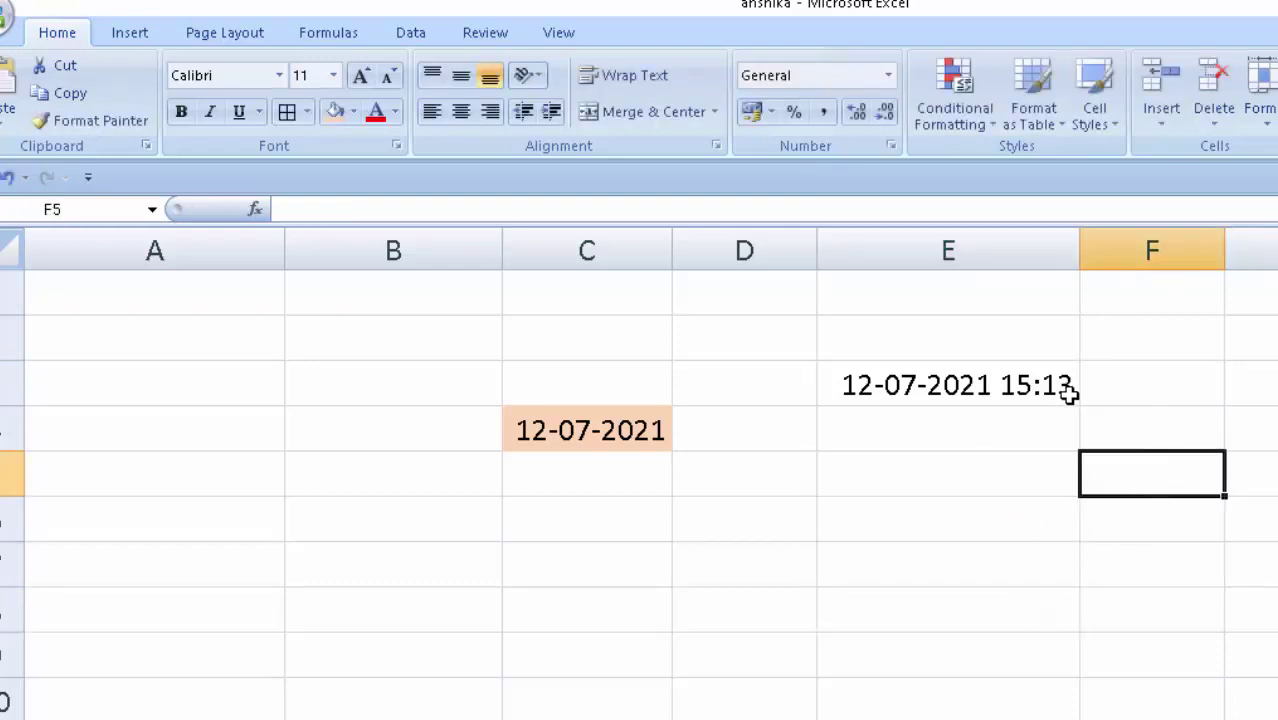
click(1112, 420)
click(990, 562)
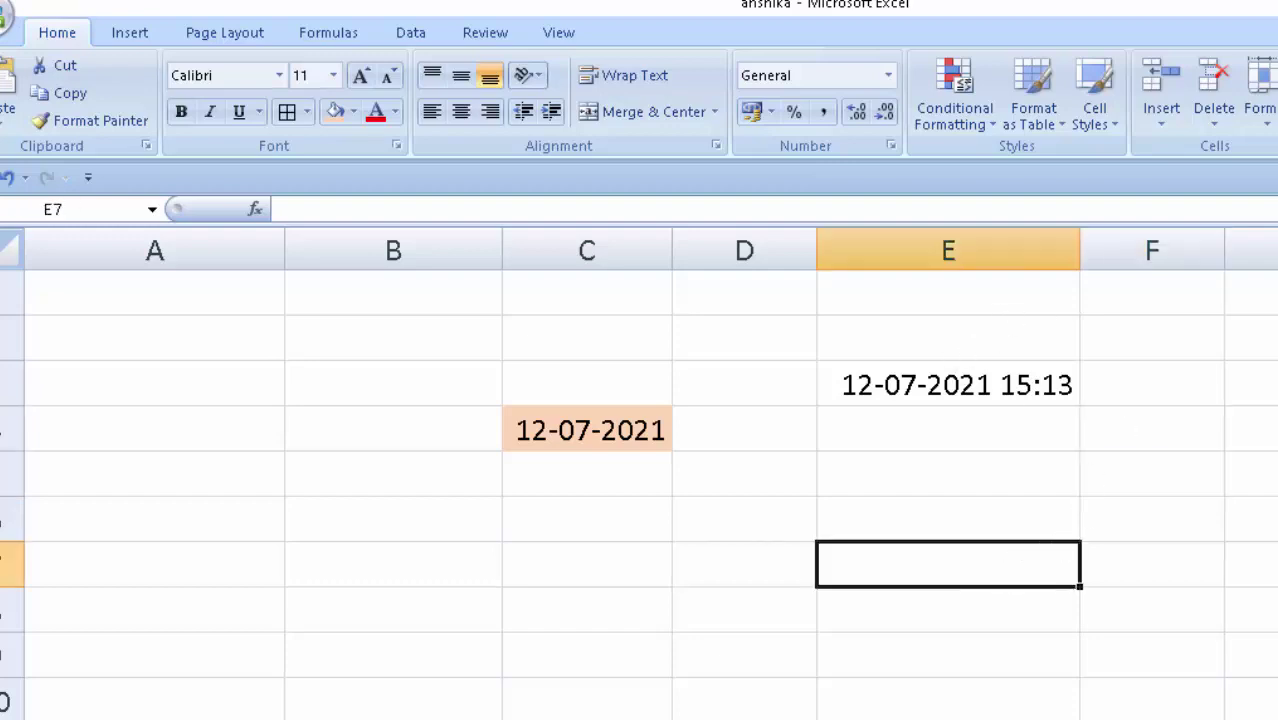
double_click(1270, 505)
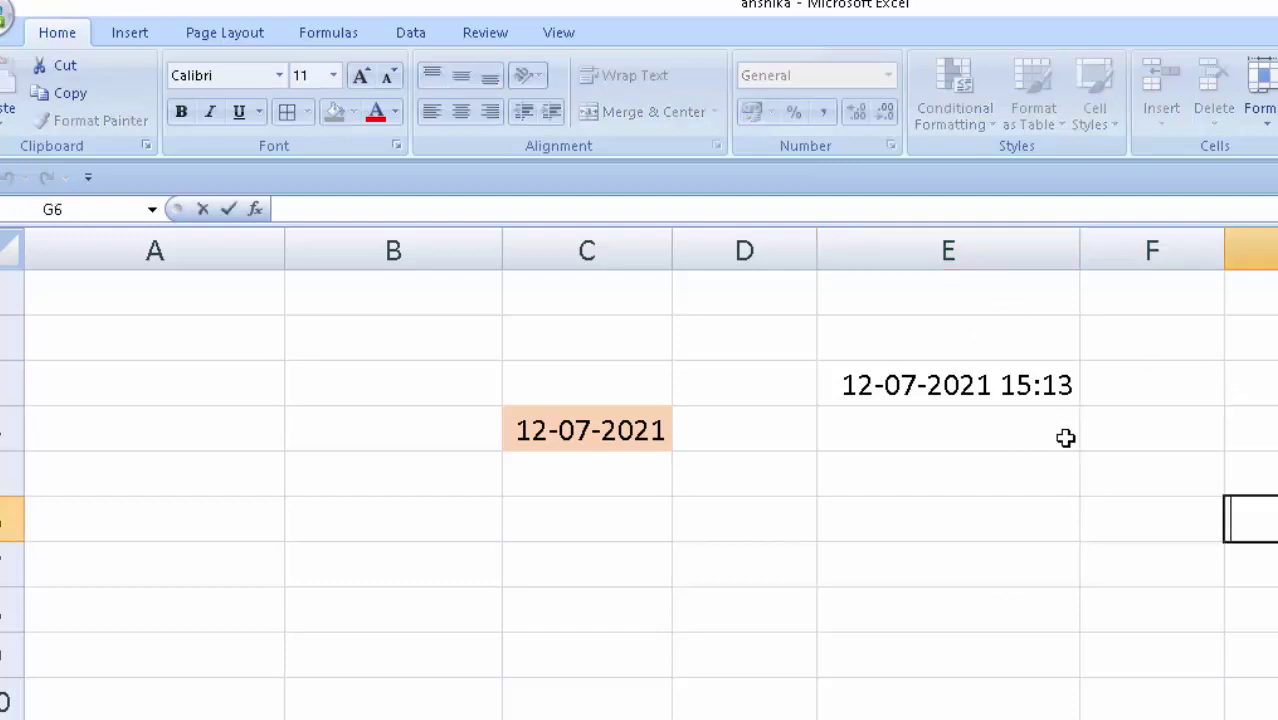
click(993, 394)
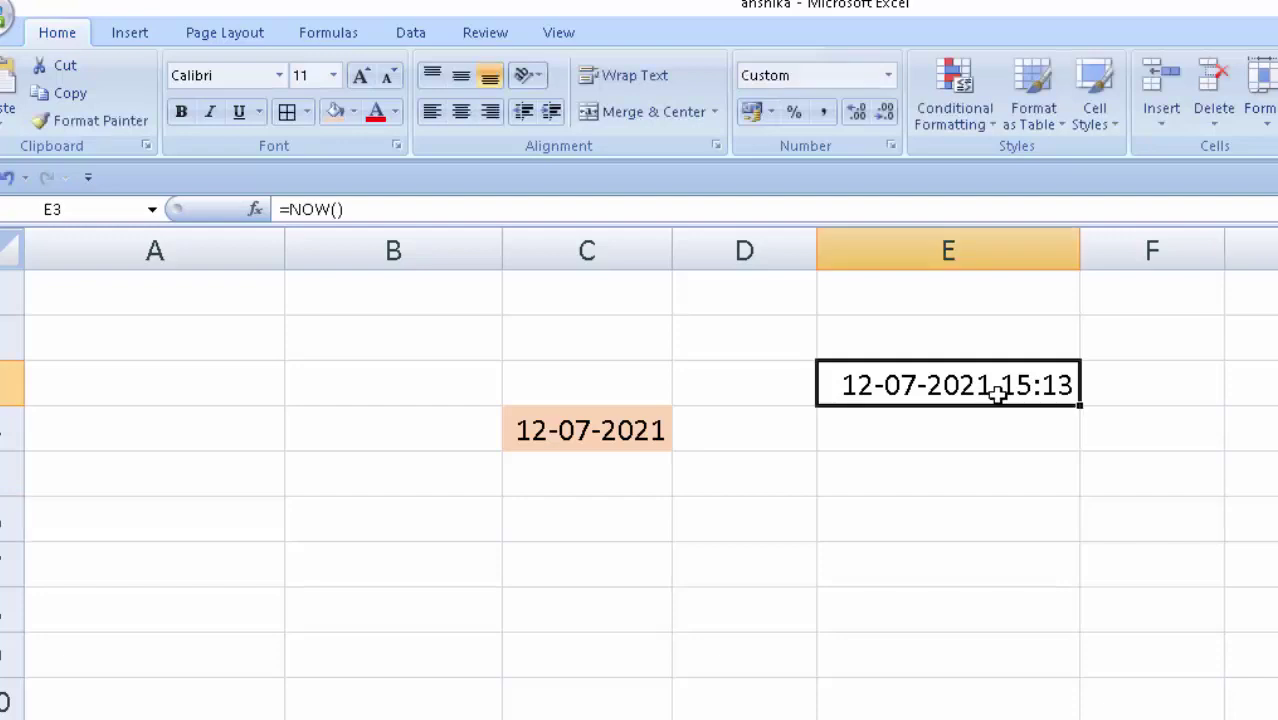
Step: Enter =todat in B2, which returns a #NAME? error
click(309, 343)
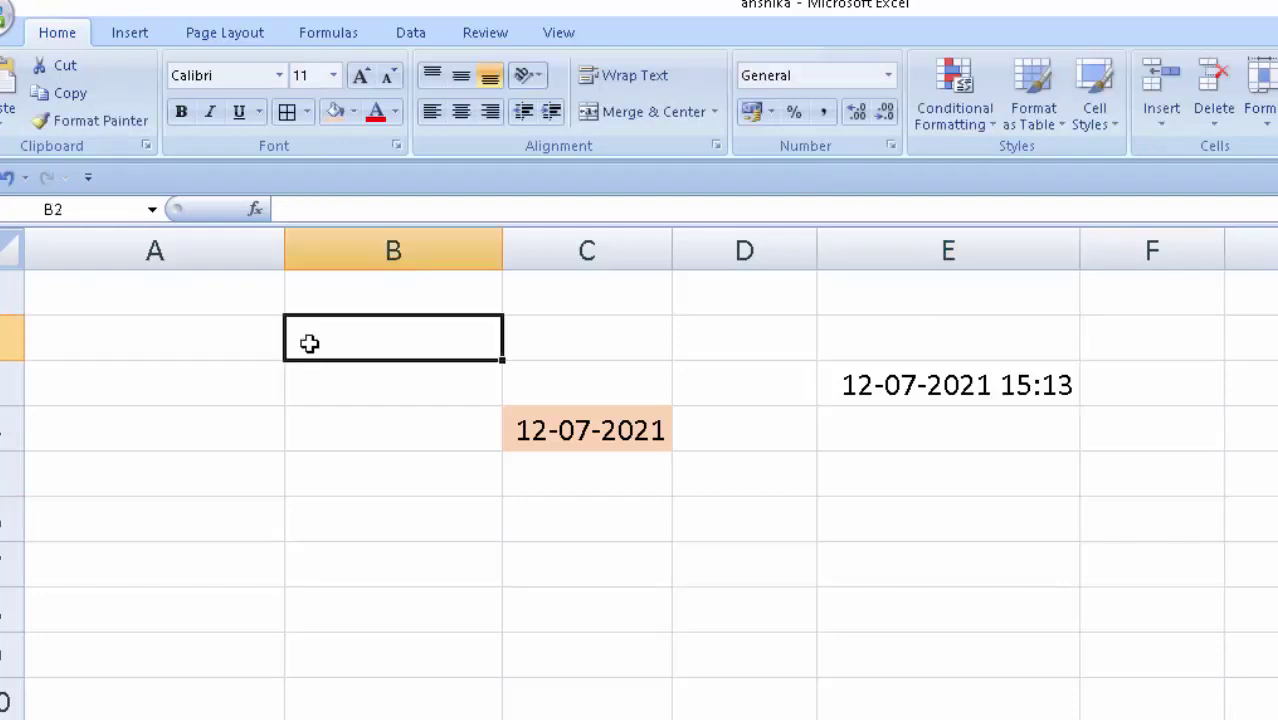
text(=)
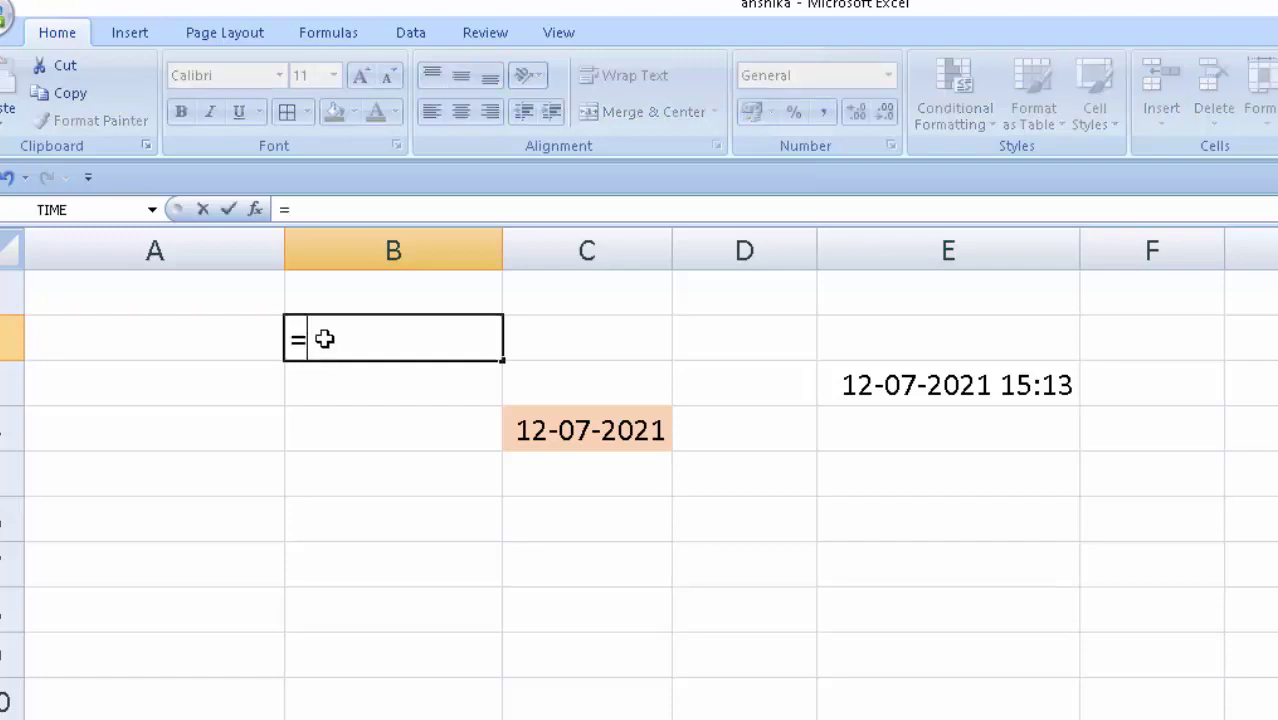
text(toda)
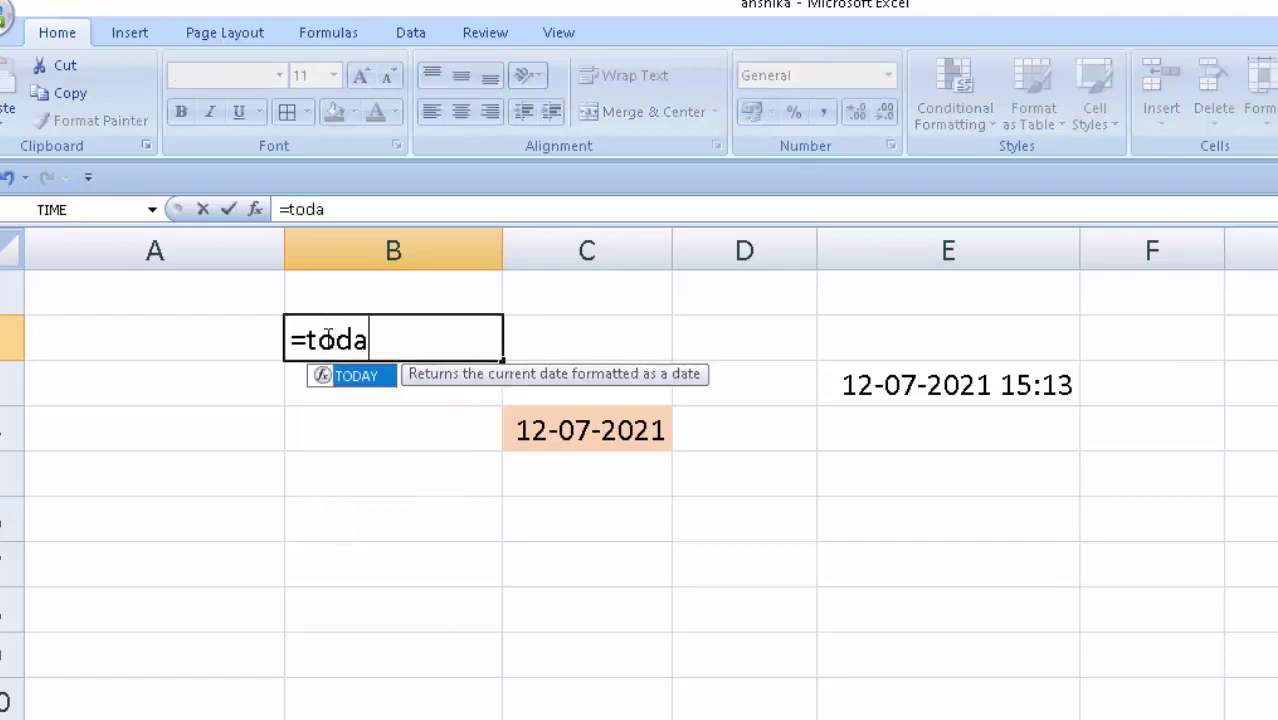
text(t)
key(Tab)
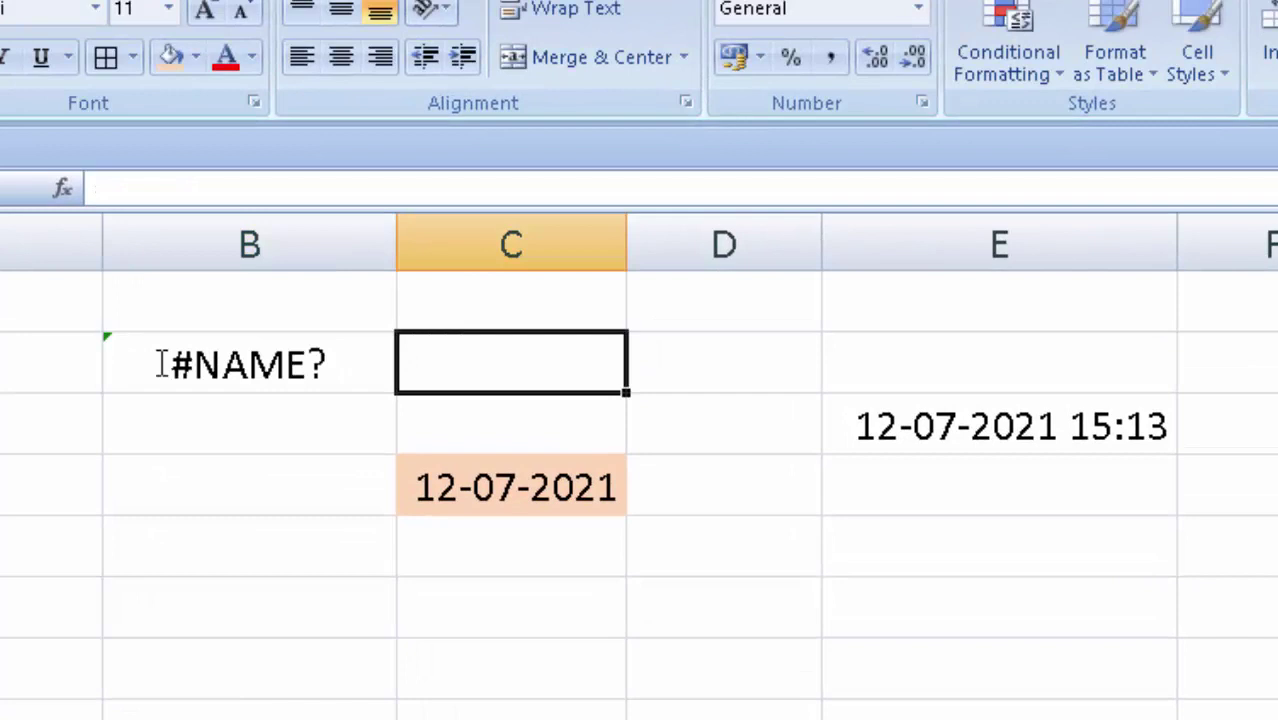
key(F2)
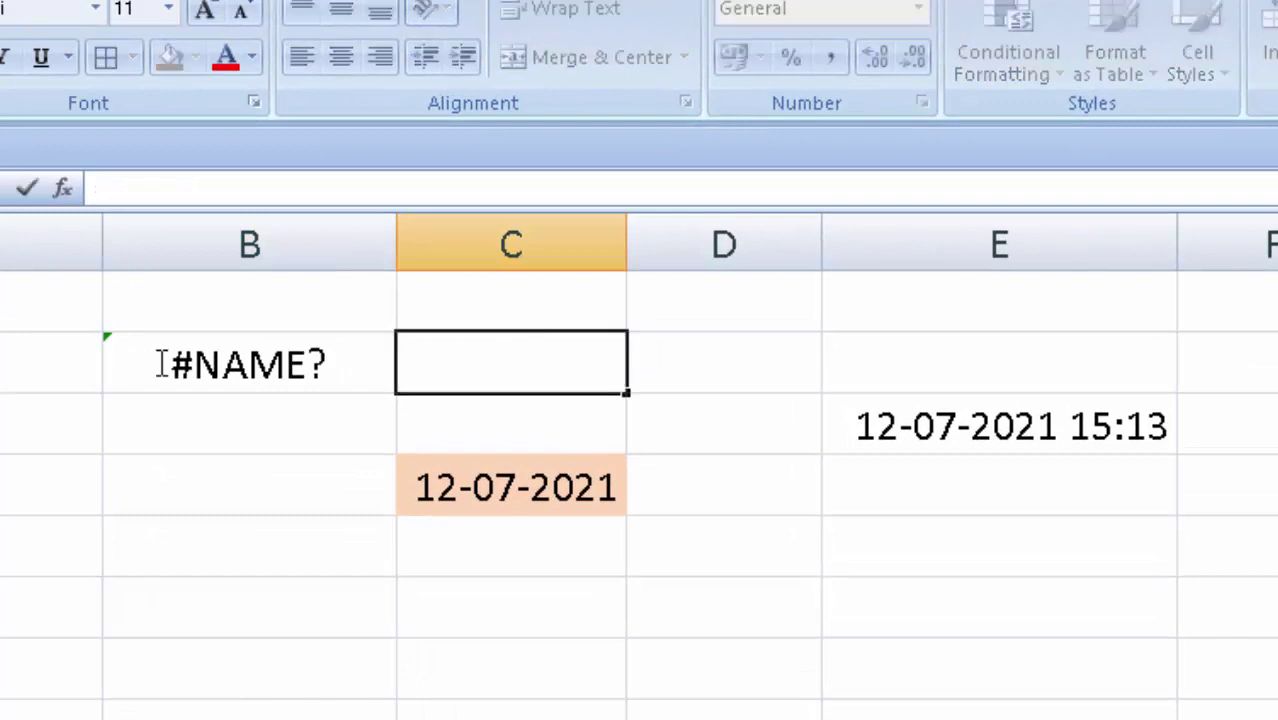
click(160, 364)
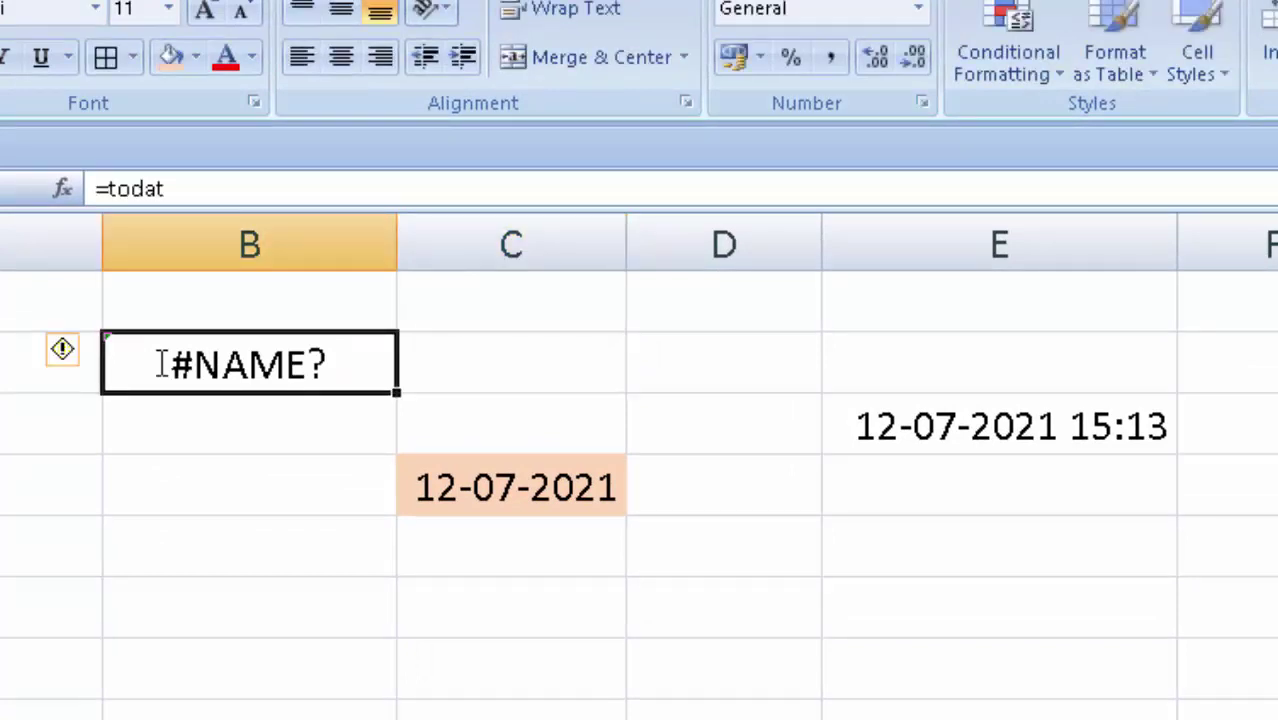
Step: Replace the broken formula in B2 with =TODAY(), showing 12-07-2021
key(BackSpace)
text(=t)
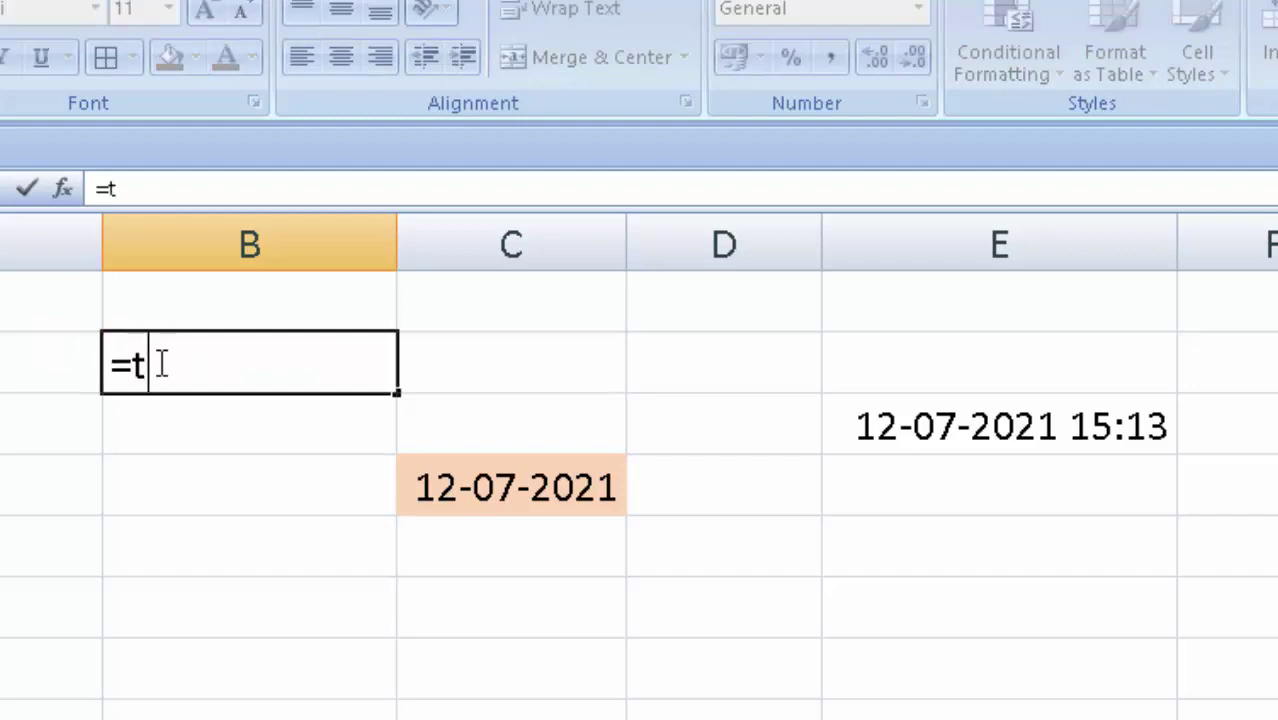
text(oda)
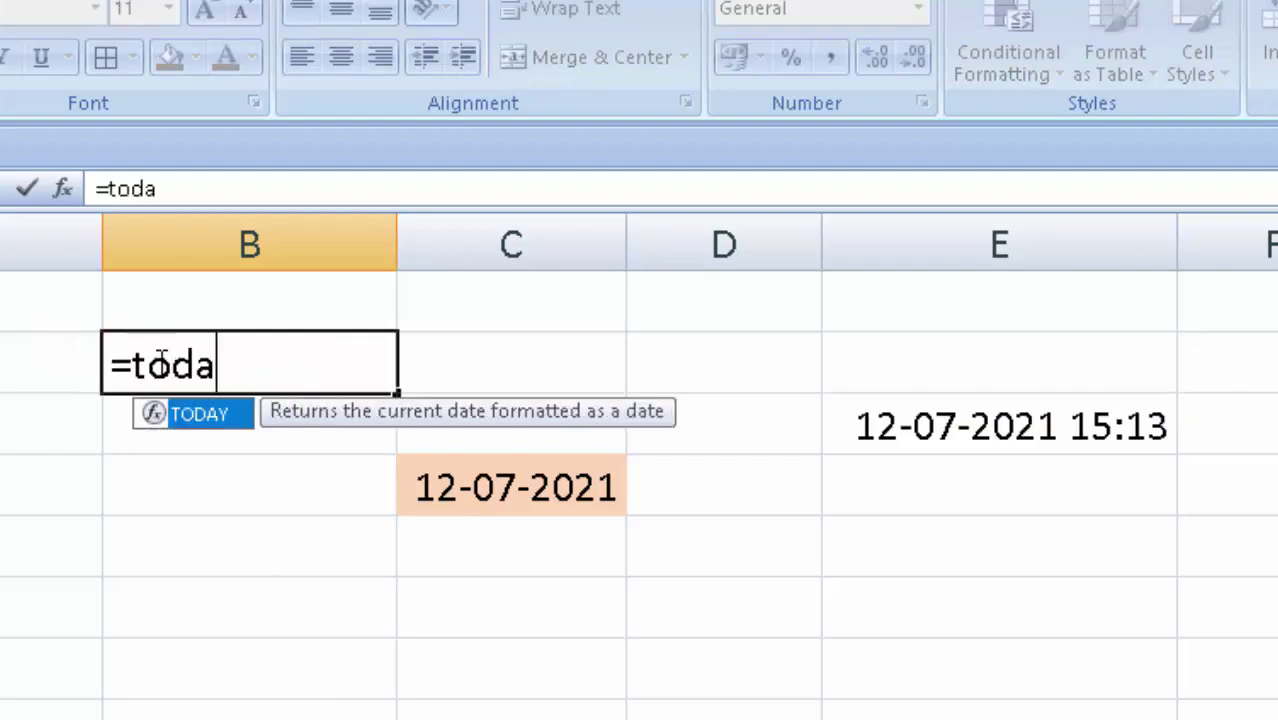
text(y)
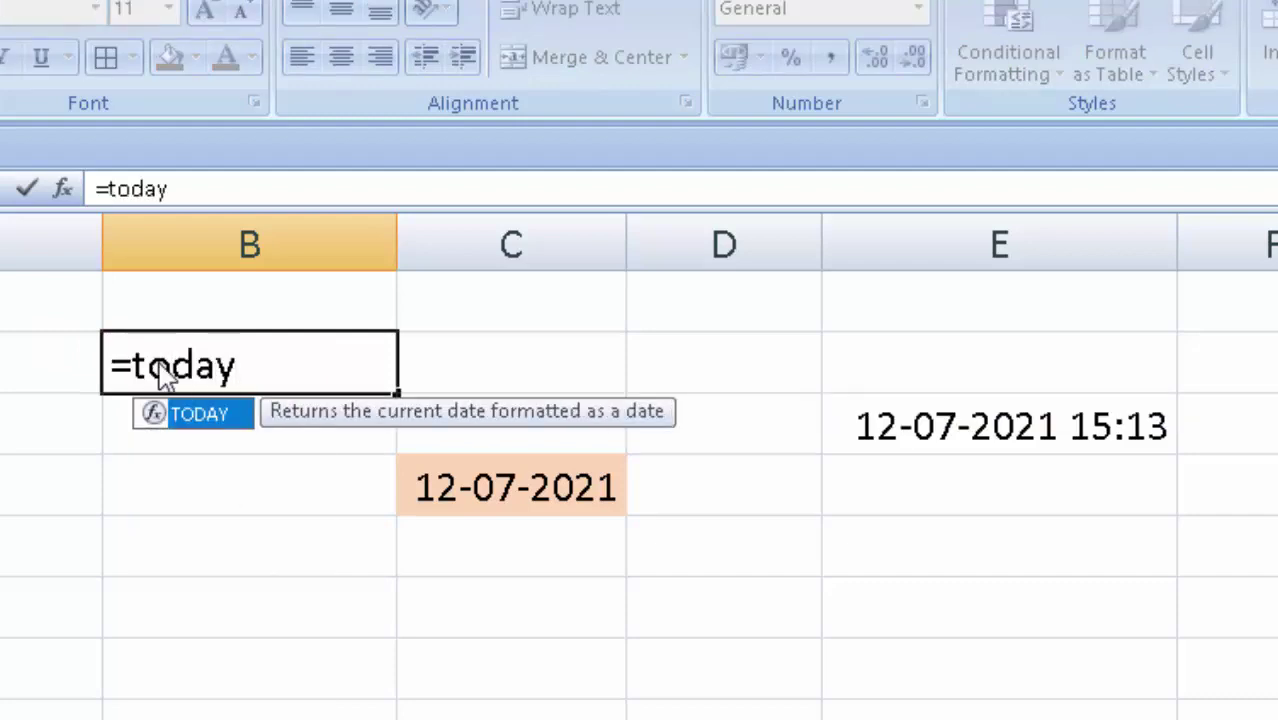
key(Tab)
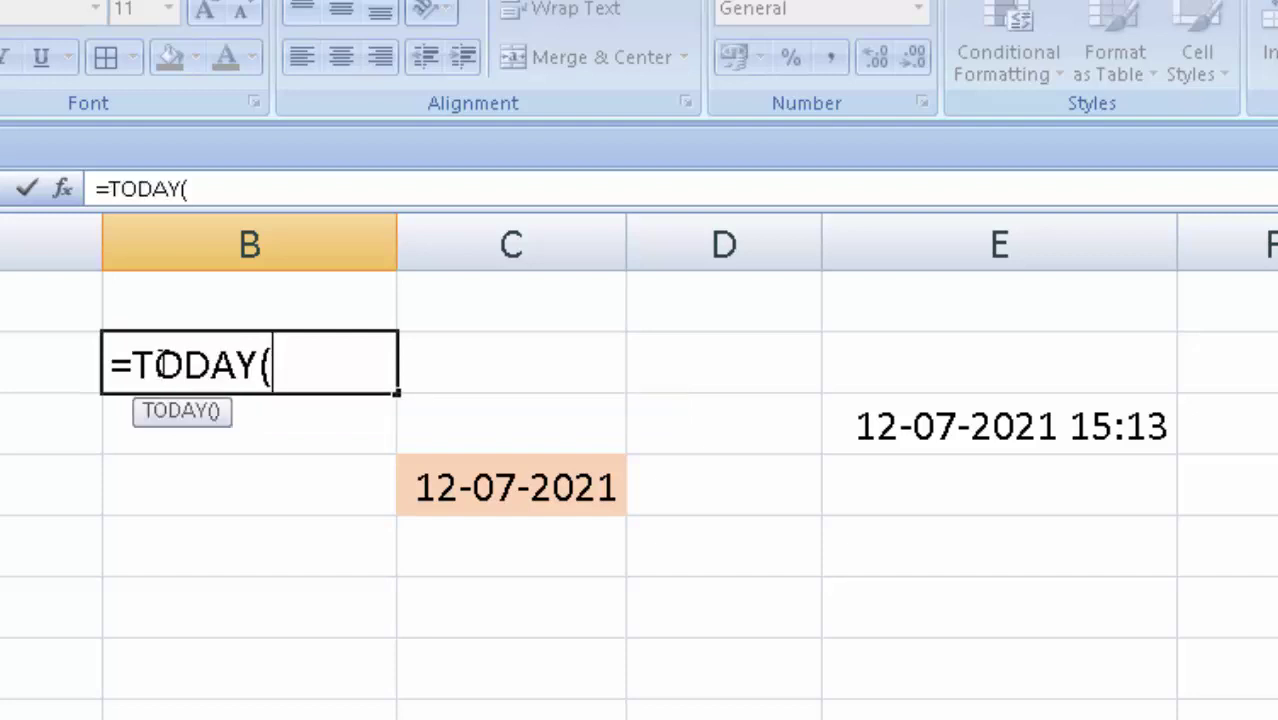
text())
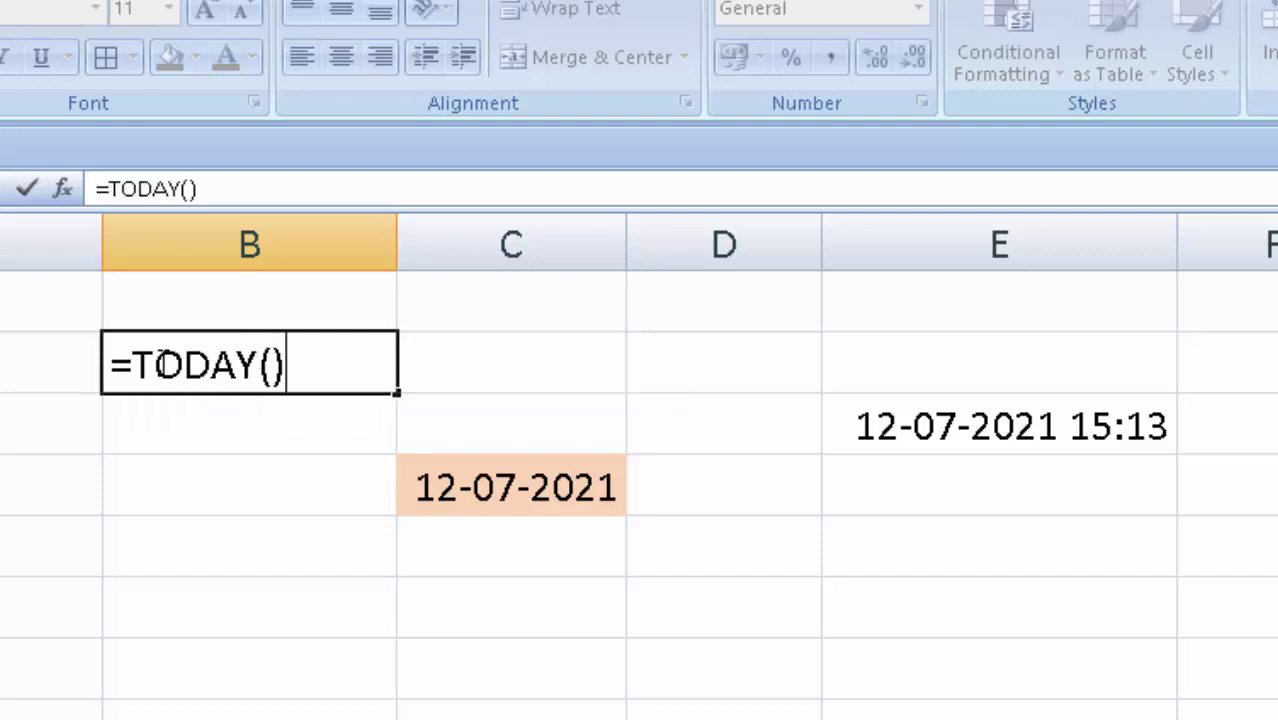
key(Return)
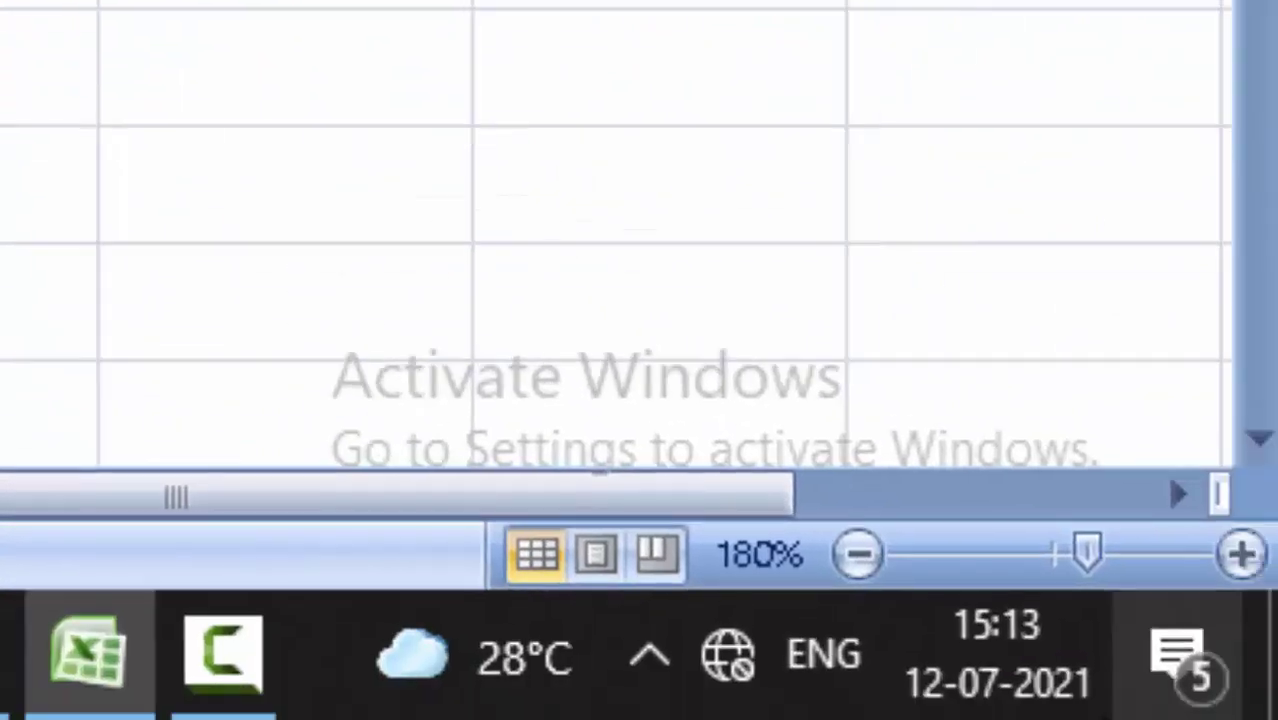
mouse_move(1098, 705)
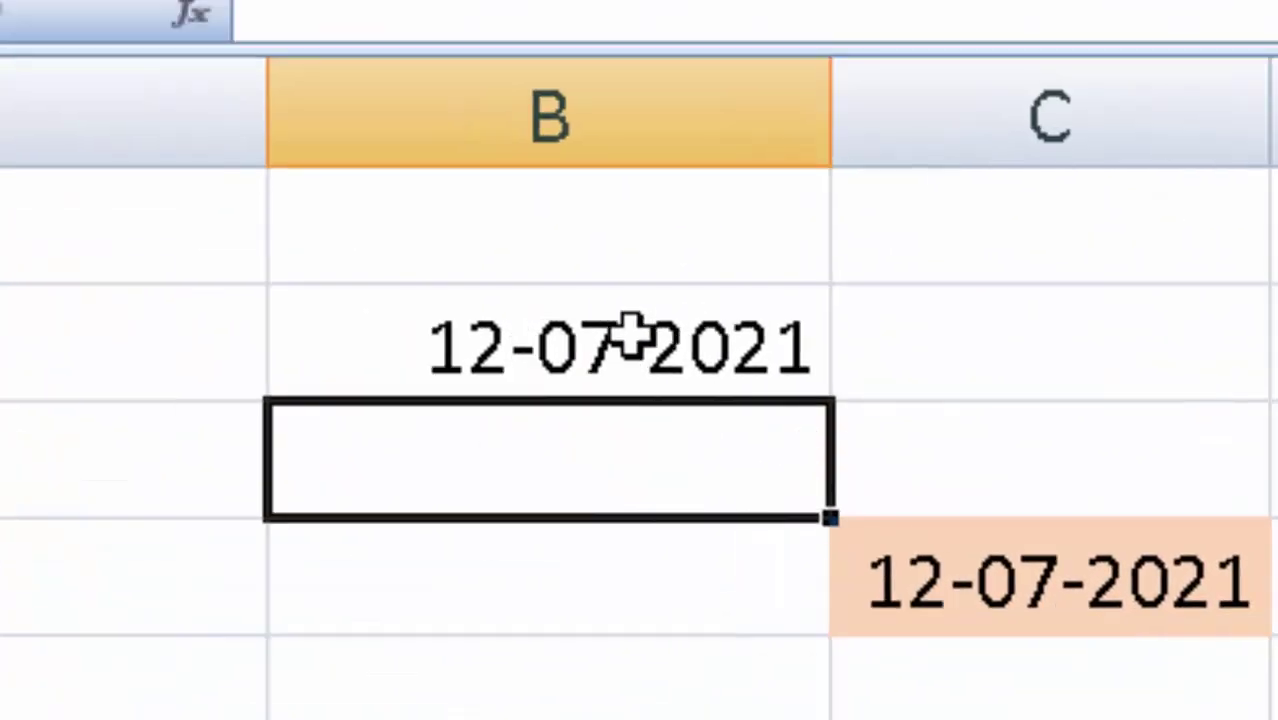
click(633, 334)
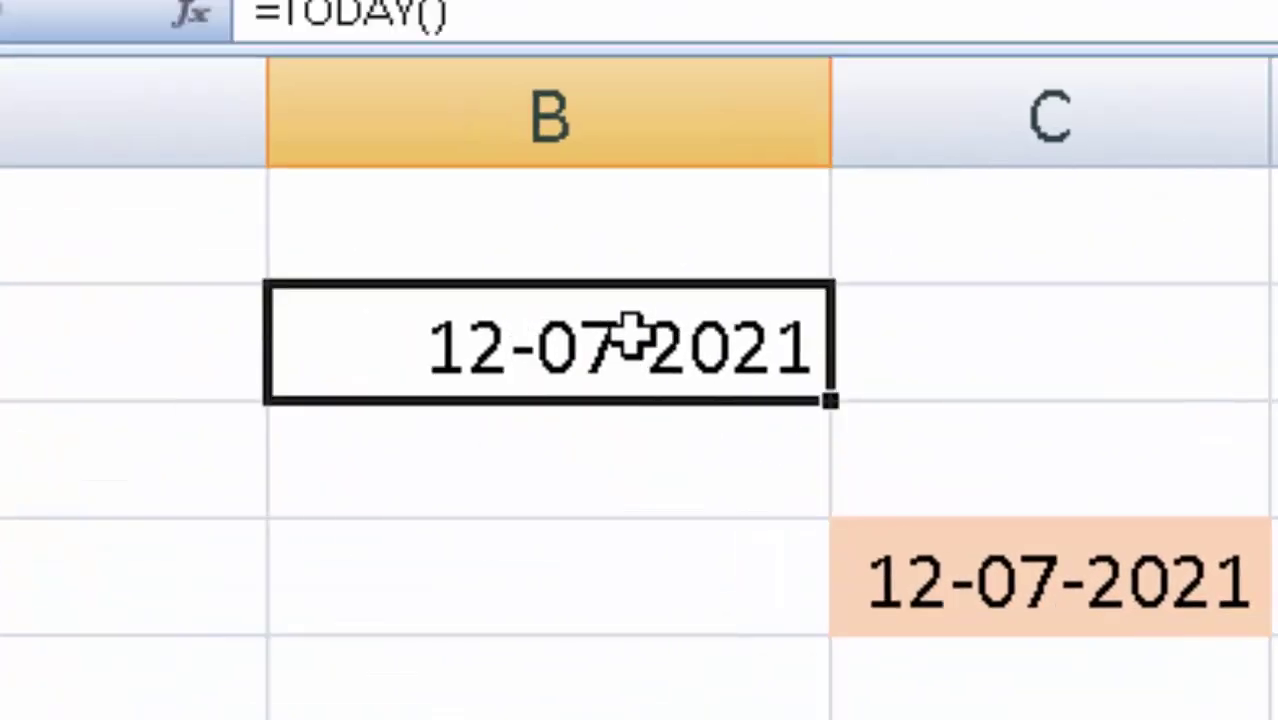